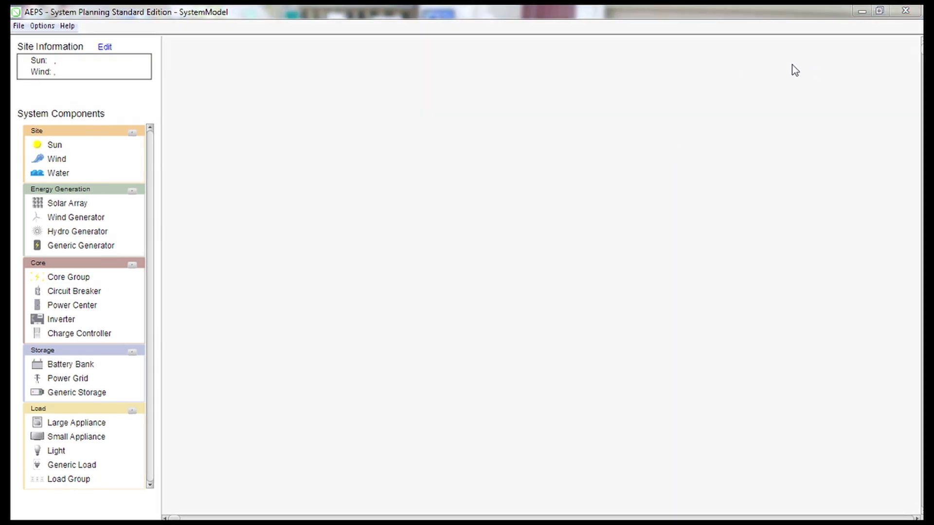
# Set the site information to state IN, with Fort Wayne as both the sun site and the wind site
pyautogui.click(107, 46)
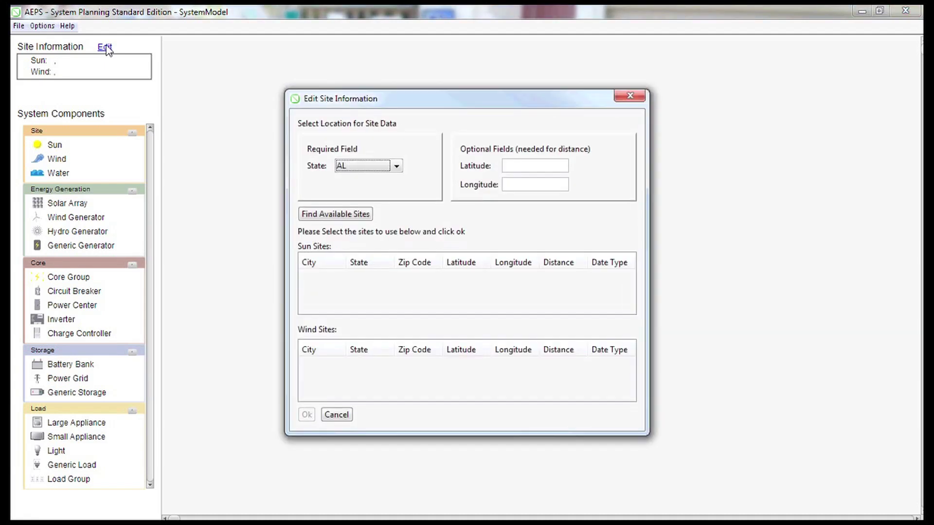
pyautogui.click(397, 166)
pyautogui.scroll(-2, 369, 238)
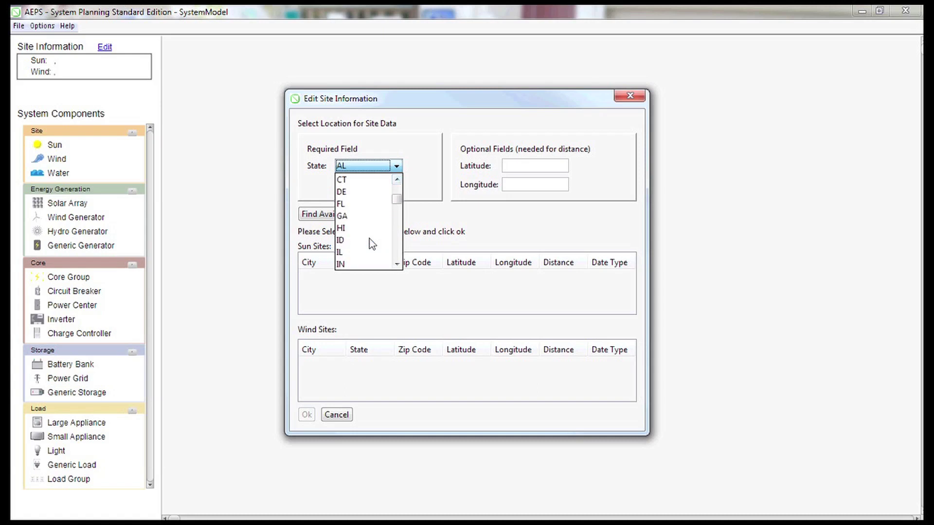
pyautogui.click(369, 264)
pyautogui.click(347, 217)
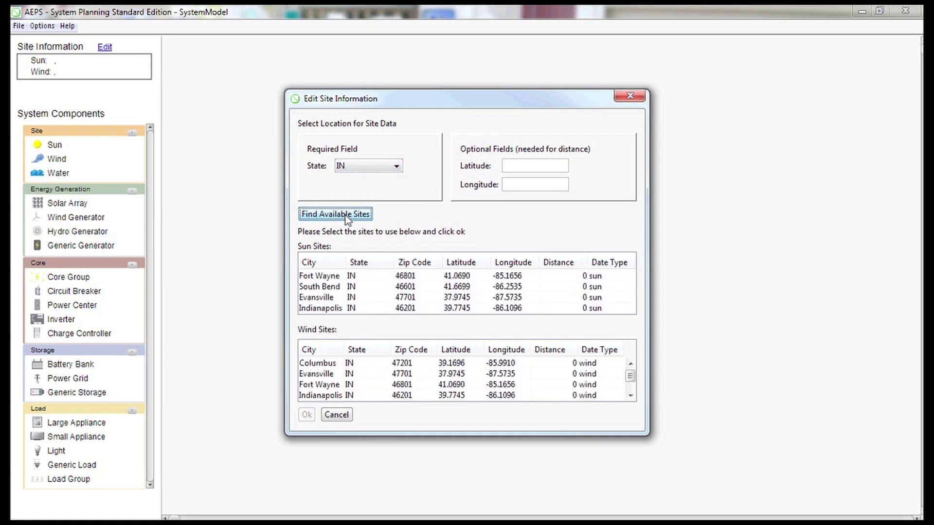
pyautogui.click(319, 276)
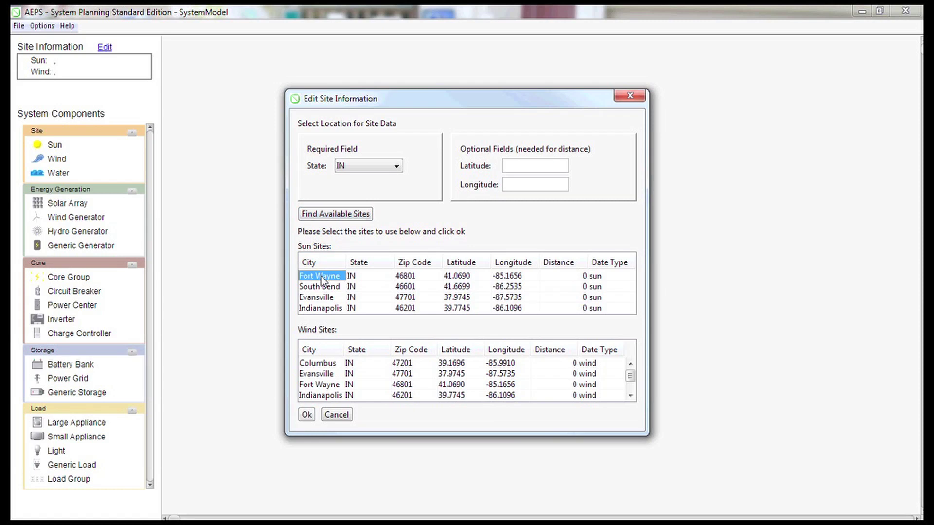
pyautogui.click(320, 384)
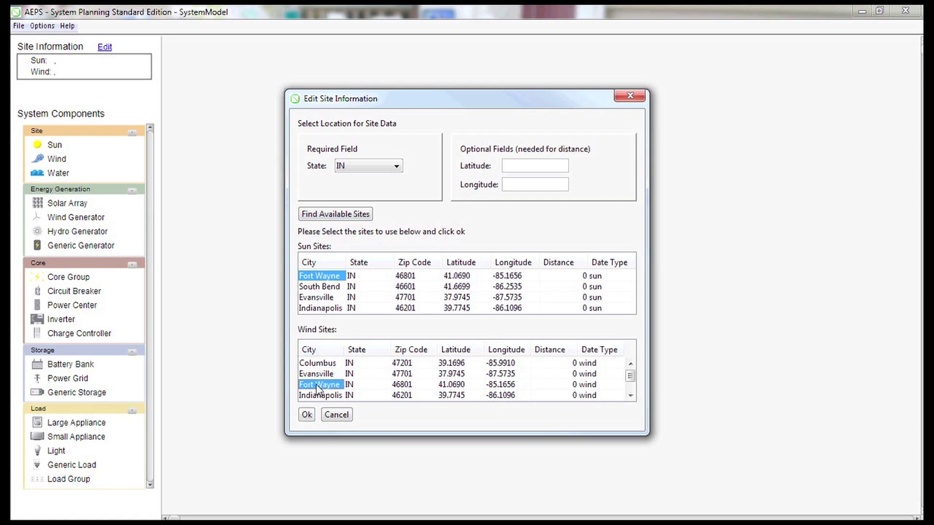
pyautogui.click(307, 415)
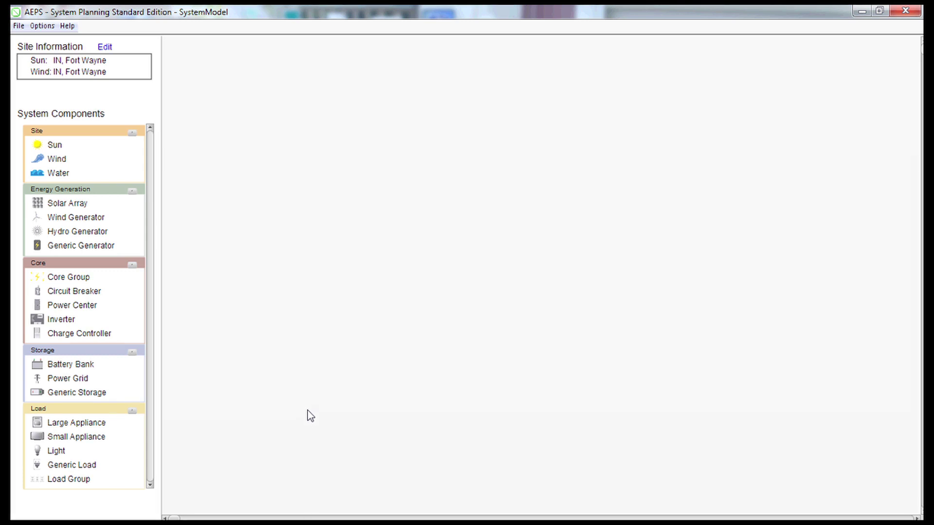
# Add the Sun and Wind site components to the model and review their monthly peak sun hours and wind speeds
pyautogui.click(54, 145)
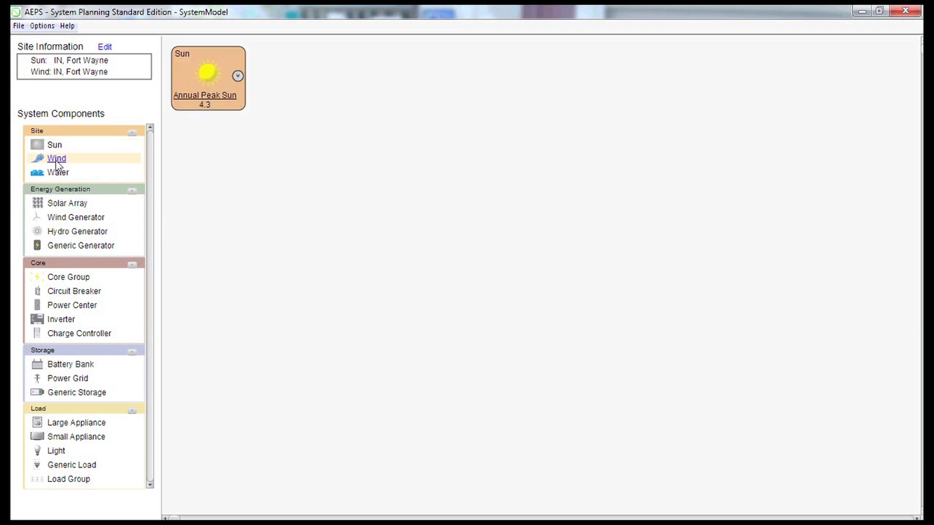
pyautogui.click(56, 159)
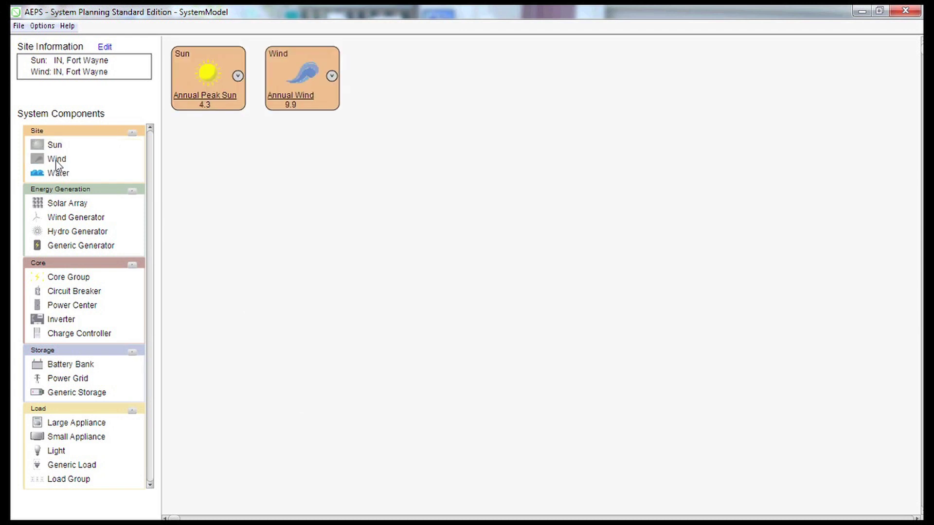
pyautogui.click(238, 76)
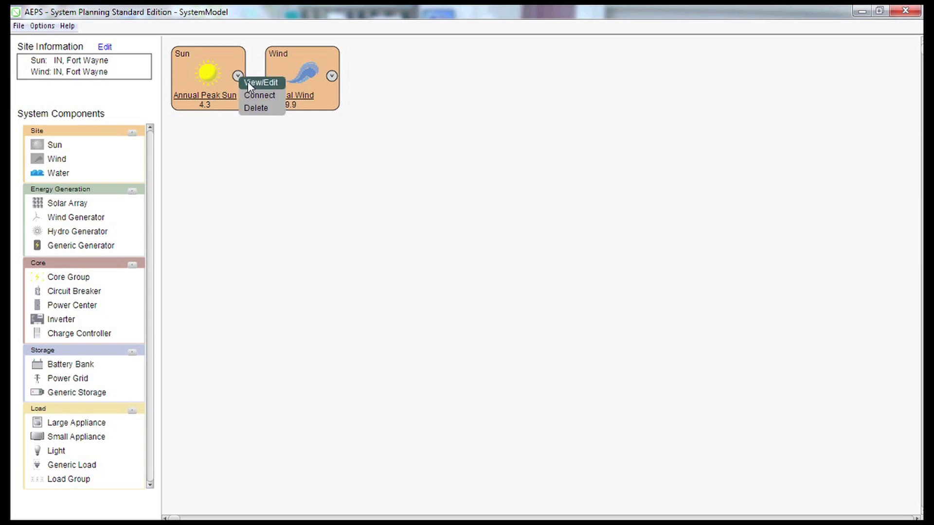
pyautogui.click(247, 81)
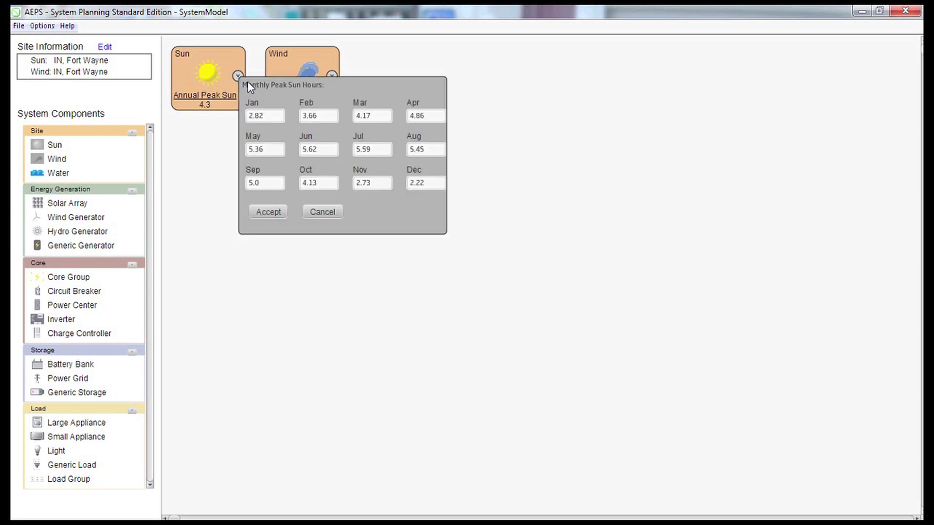
pyautogui.click(321, 211)
pyautogui.click(334, 77)
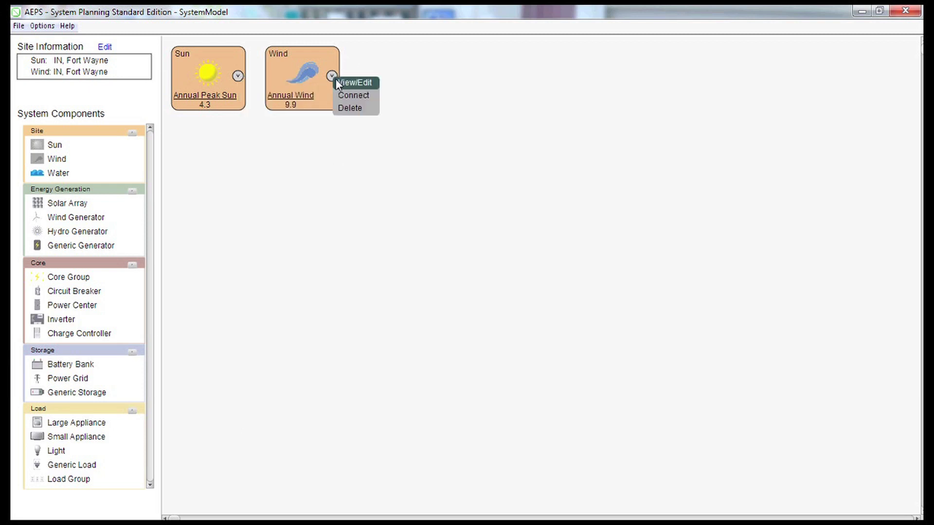
pyautogui.click(345, 84)
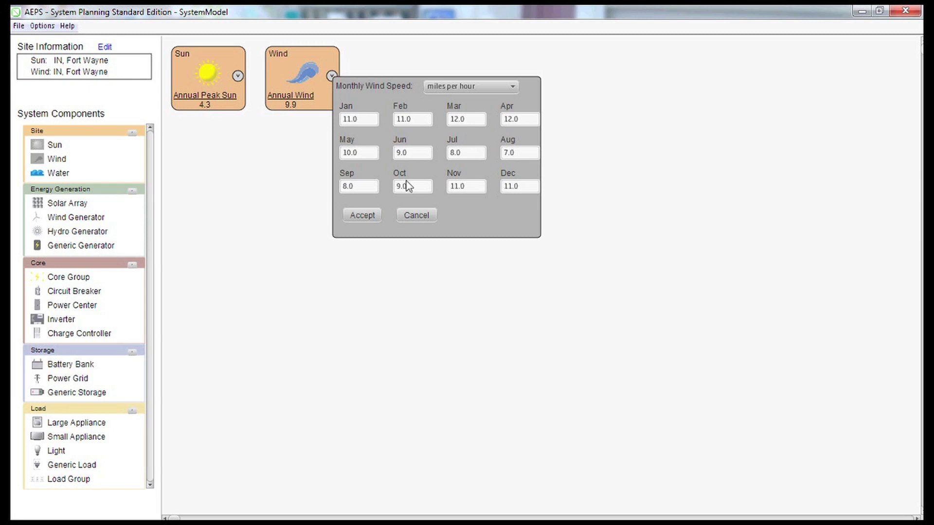
pyautogui.click(424, 217)
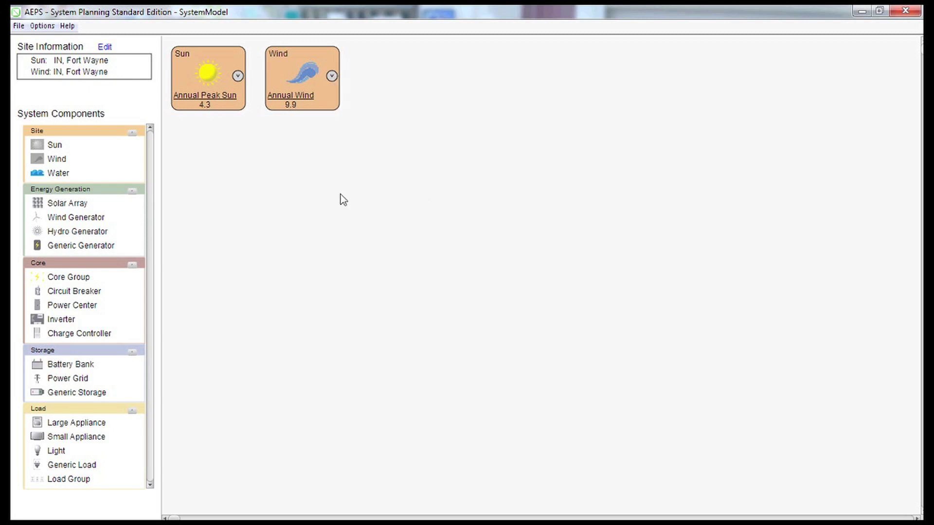
# Add a Solar Array, a Wind Generator, a Core Group and two Large Appliance loads to the model
pyautogui.click(62, 206)
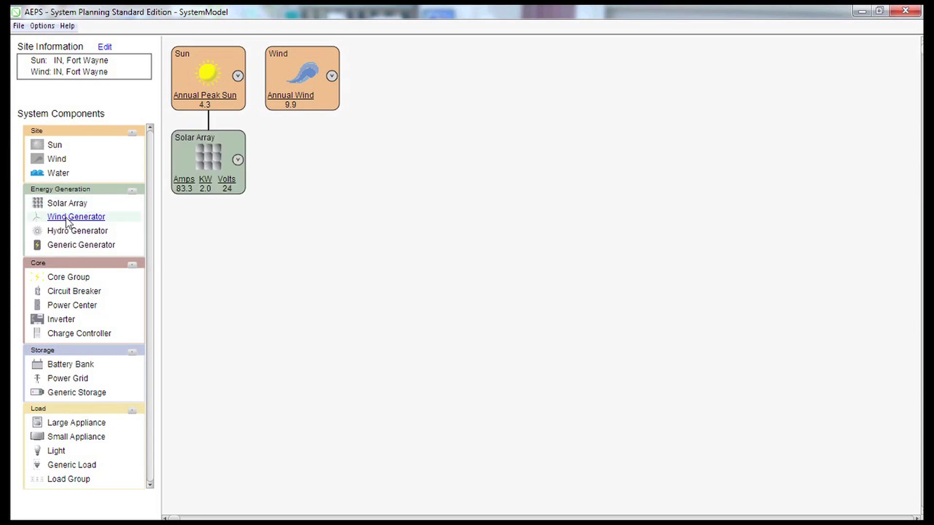
pyautogui.click(66, 217)
pyautogui.click(77, 281)
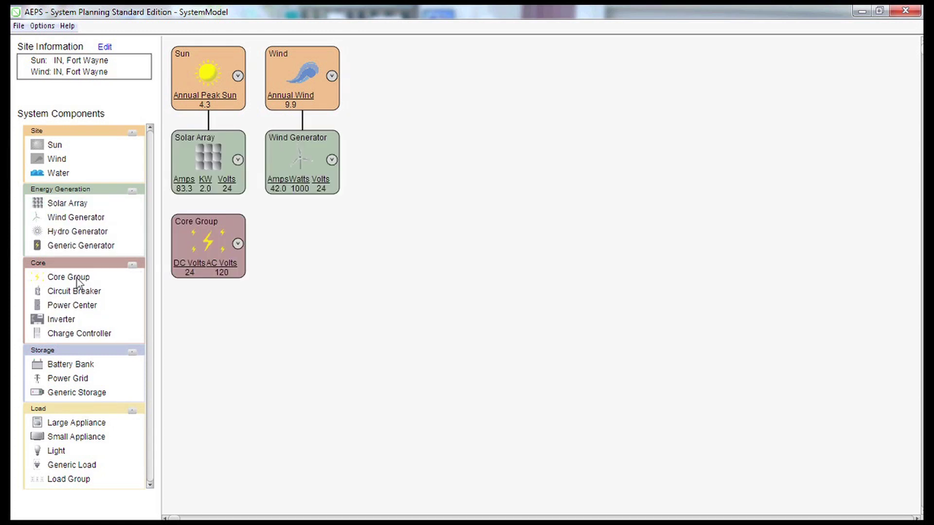
pyautogui.click(72, 423)
pyautogui.click(72, 423)
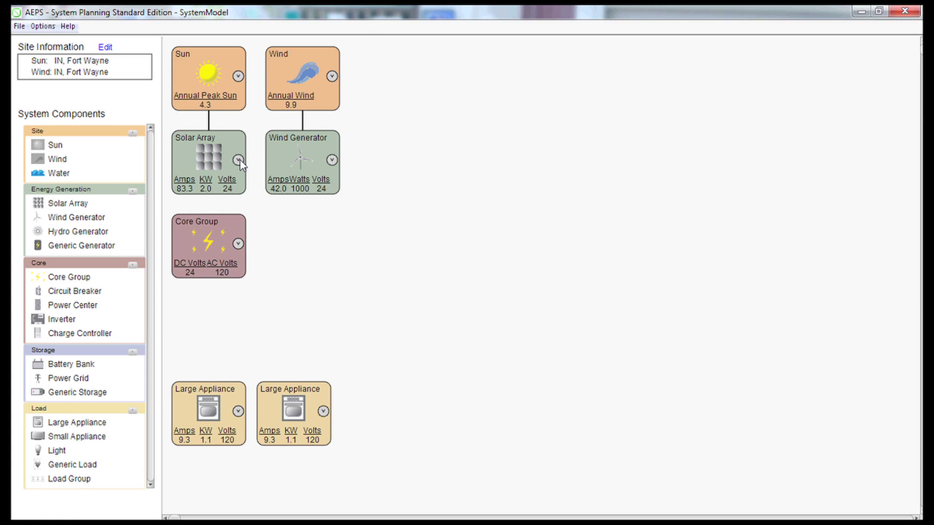
# Connect the Solar Array and the Wind Generator to the Core Group
pyautogui.click(238, 160)
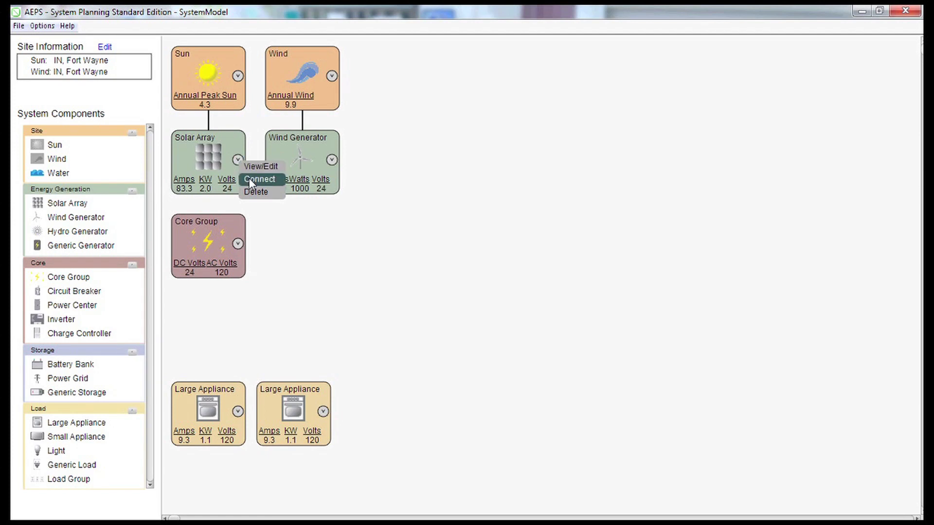
pyautogui.click(249, 178)
pyautogui.click(202, 239)
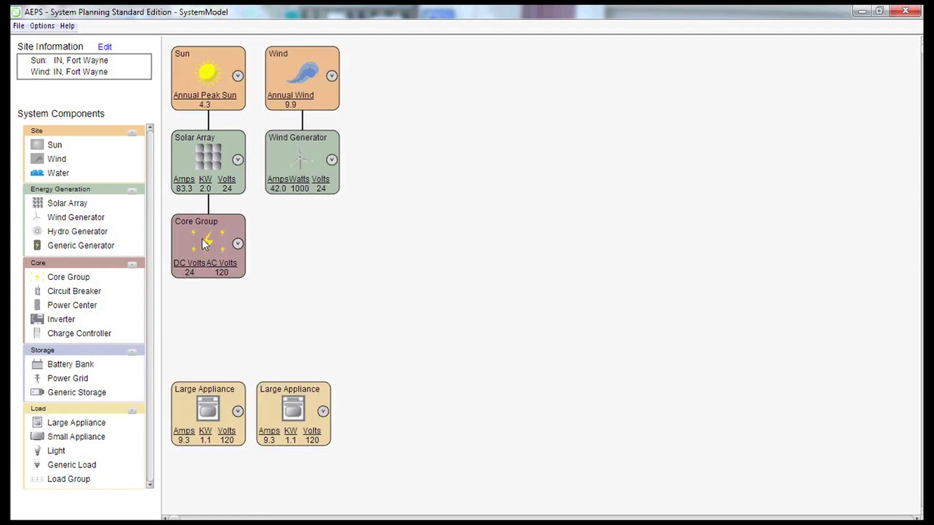
pyautogui.click(332, 161)
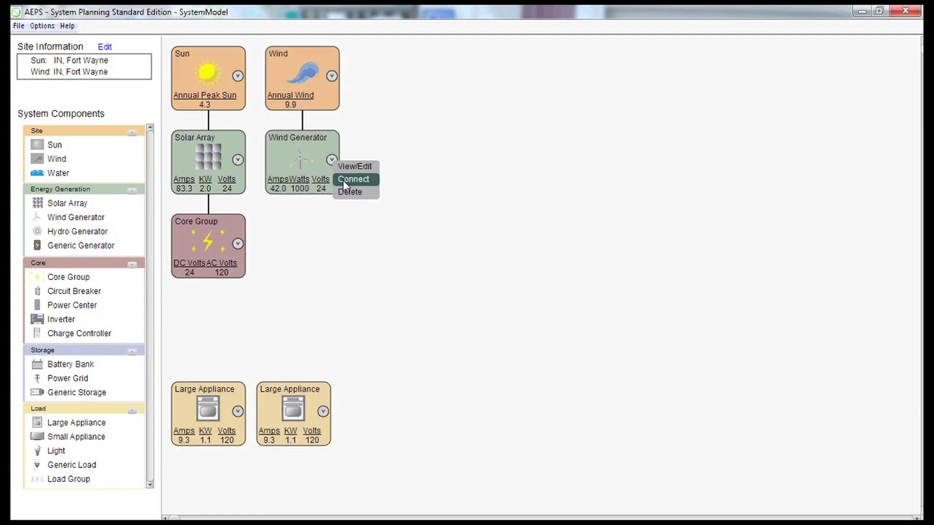
pyautogui.click(343, 179)
pyautogui.click(211, 240)
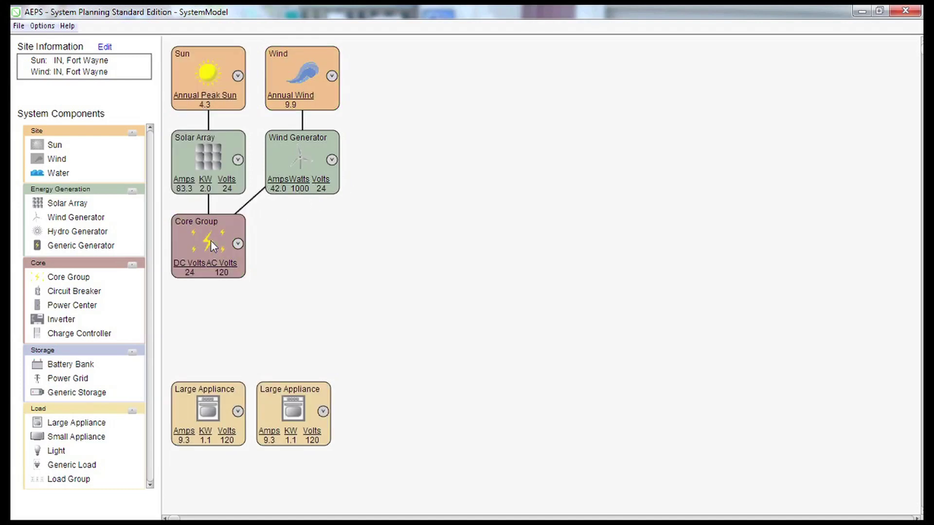
# Connect the Core Group to both Large Appliance loads
pyautogui.click(237, 245)
pyautogui.click(250, 261)
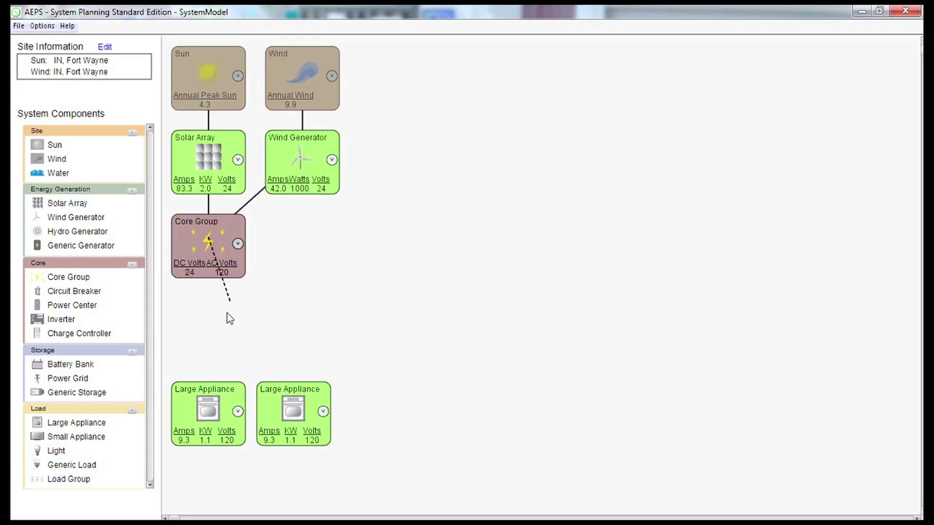
pyautogui.click(217, 399)
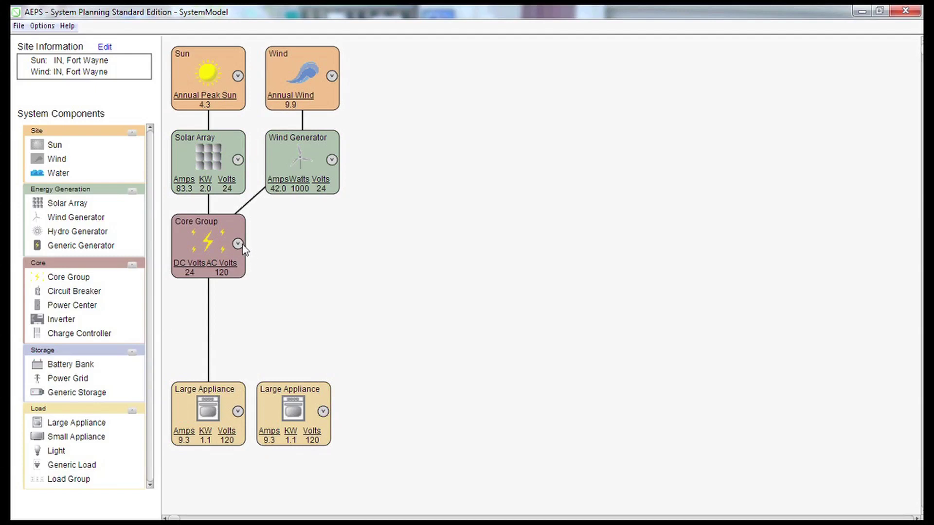
pyautogui.click(239, 243)
pyautogui.click(253, 260)
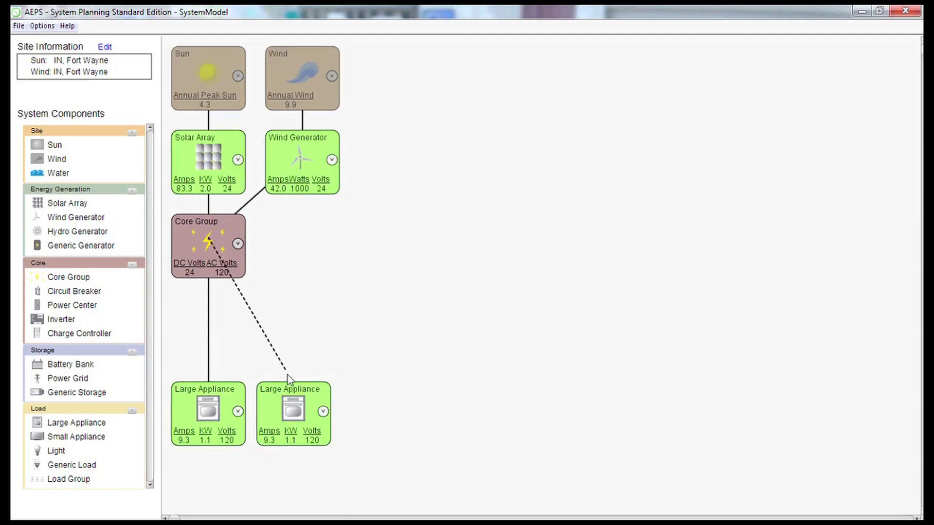
pyautogui.click(286, 403)
# Review the Core Group's voltage settings, total cost and contents, and accept them as they are
pyautogui.click(238, 243)
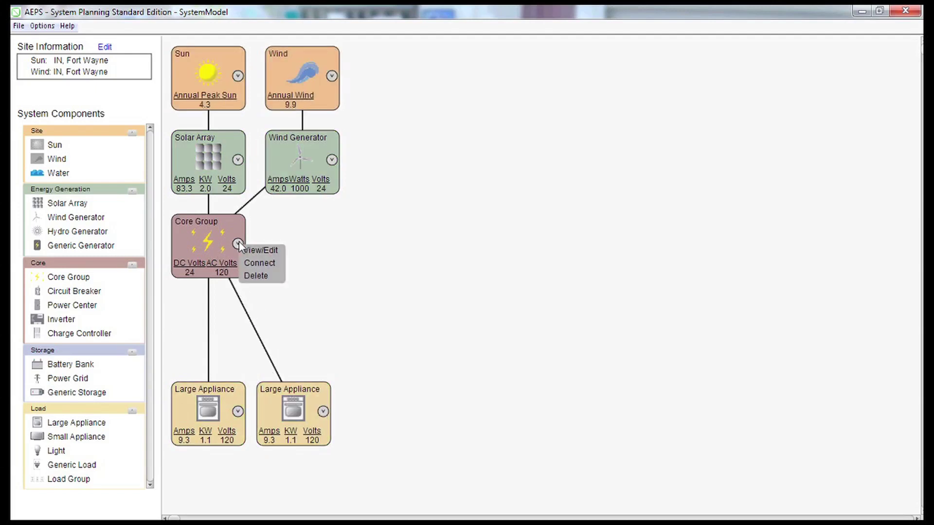
pyautogui.click(248, 249)
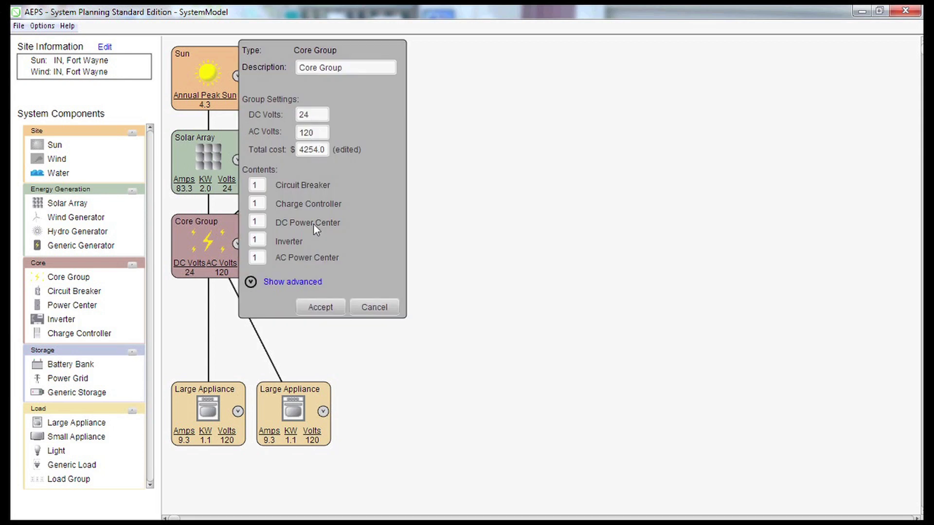
pyautogui.click(336, 305)
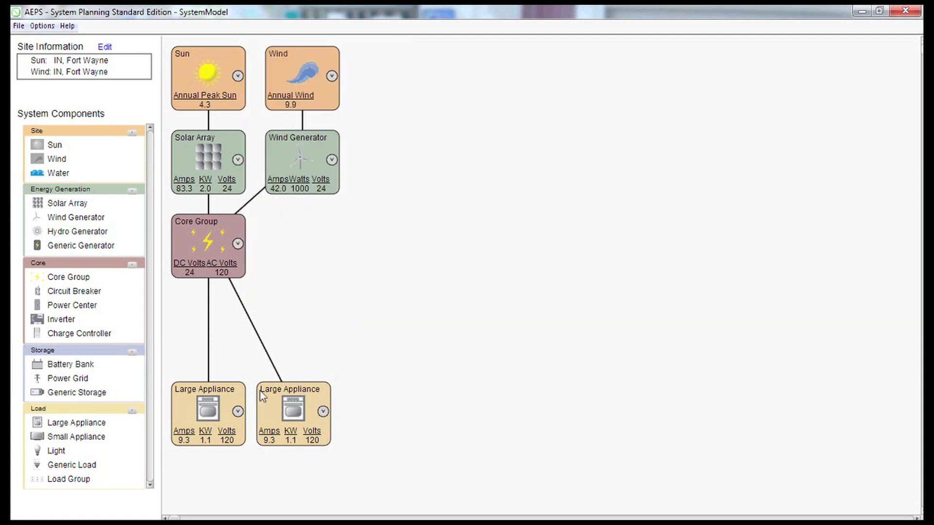
# Set the appliance type of the first Large Appliance, directly below the Core Group, to Microwave
pyautogui.click(237, 413)
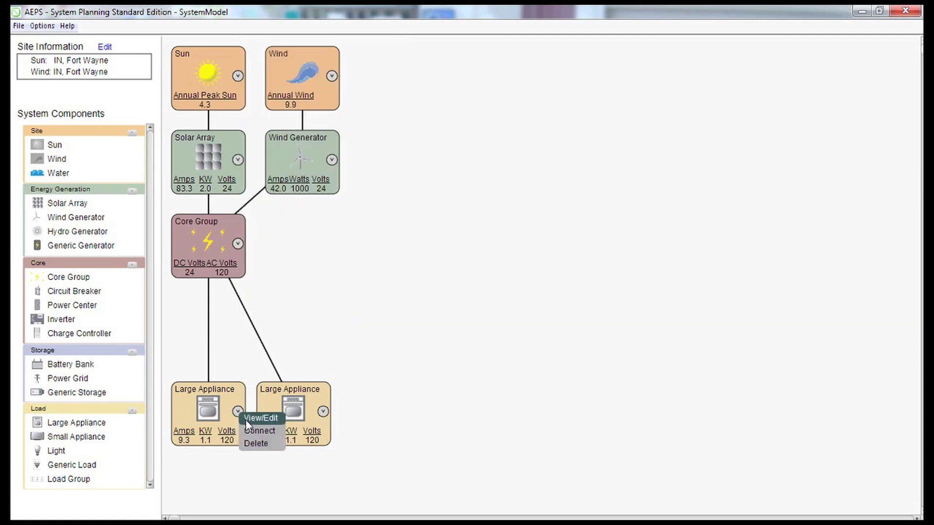
pyautogui.click(260, 418)
pyautogui.click(376, 188)
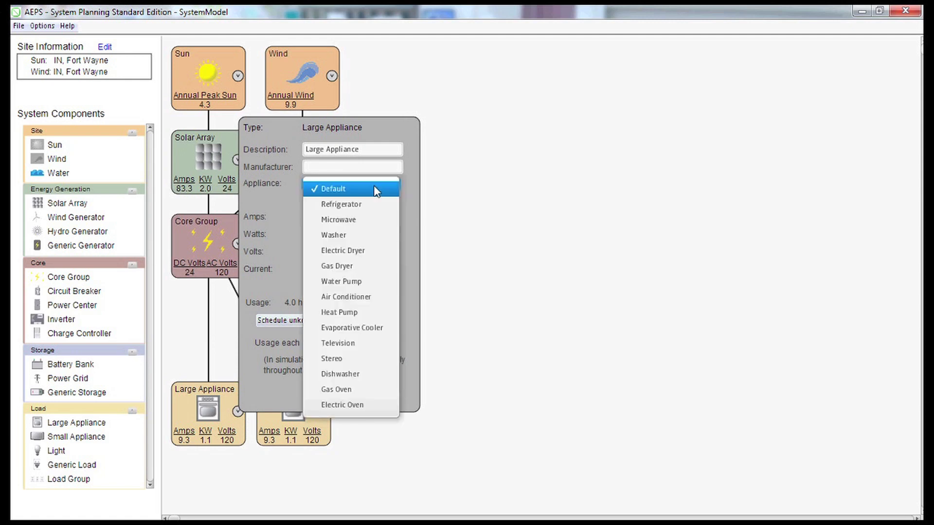
pyautogui.click(358, 219)
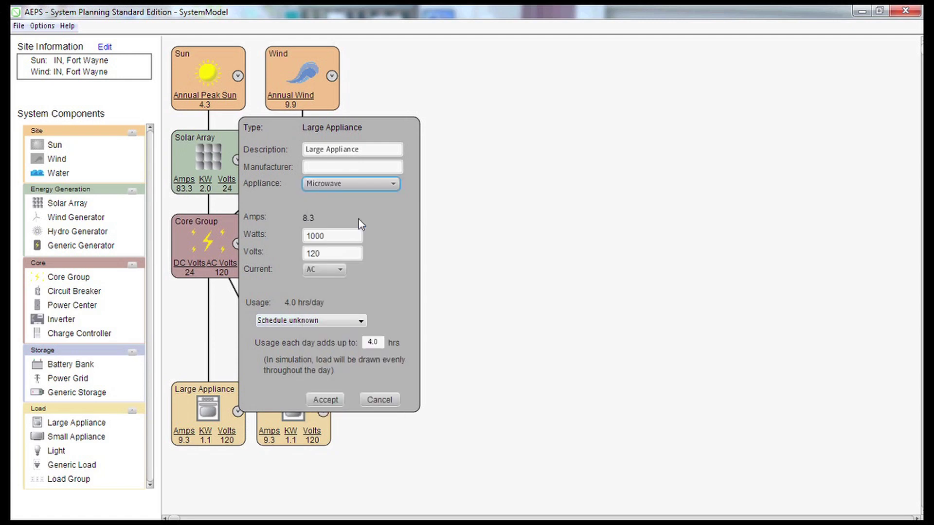
pyautogui.click(319, 397)
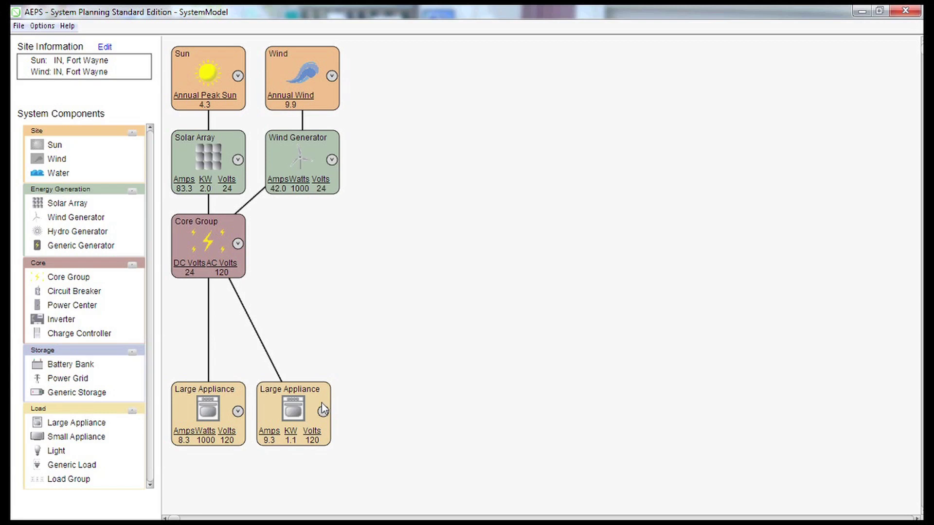
# Set the appliance type of the second Large Appliance to Water Pump
pyautogui.click(323, 413)
pyautogui.click(332, 417)
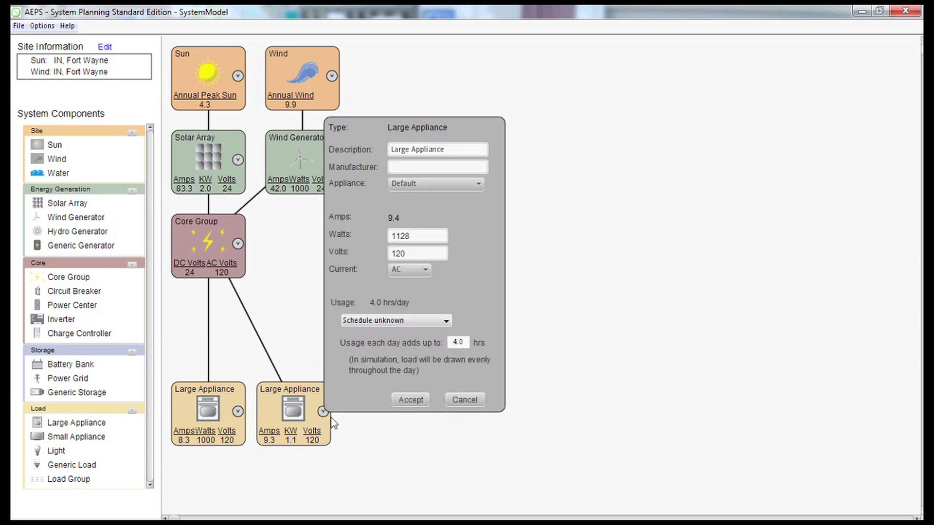
pyautogui.click(415, 183)
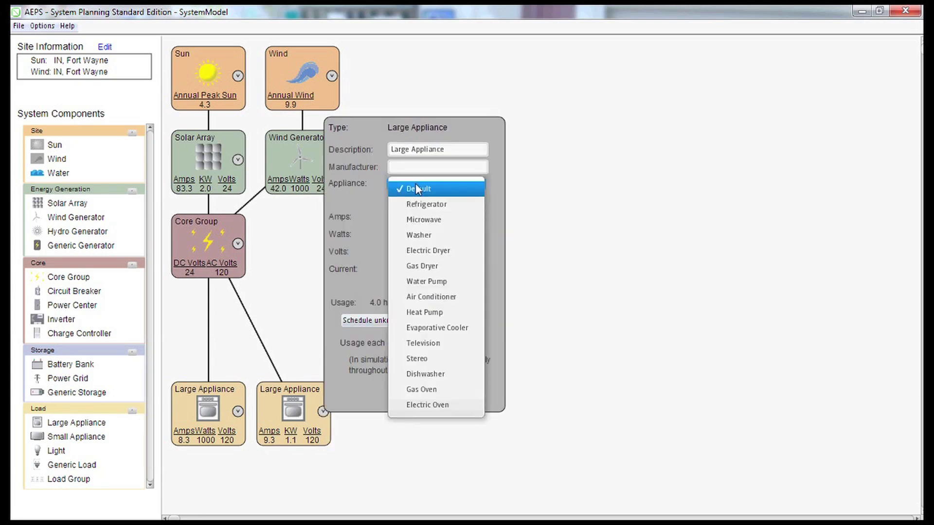
pyautogui.click(425, 282)
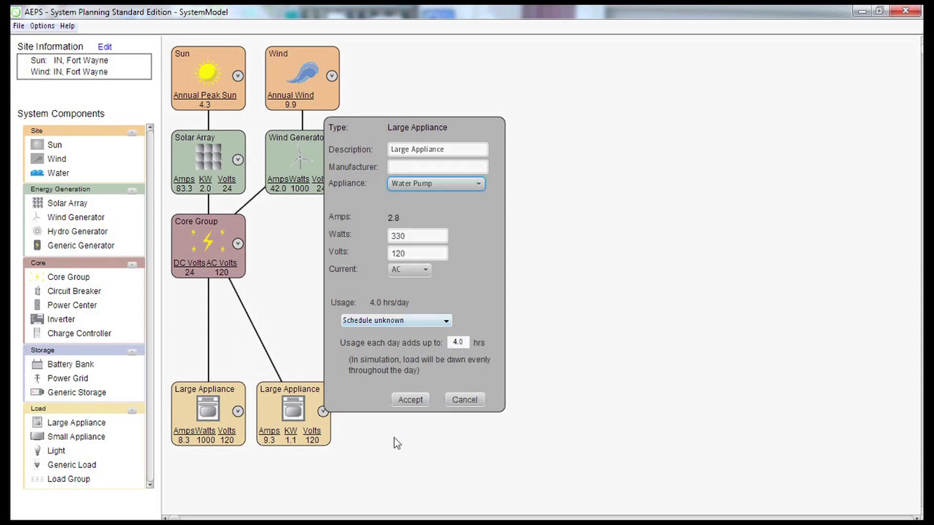
pyautogui.click(406, 399)
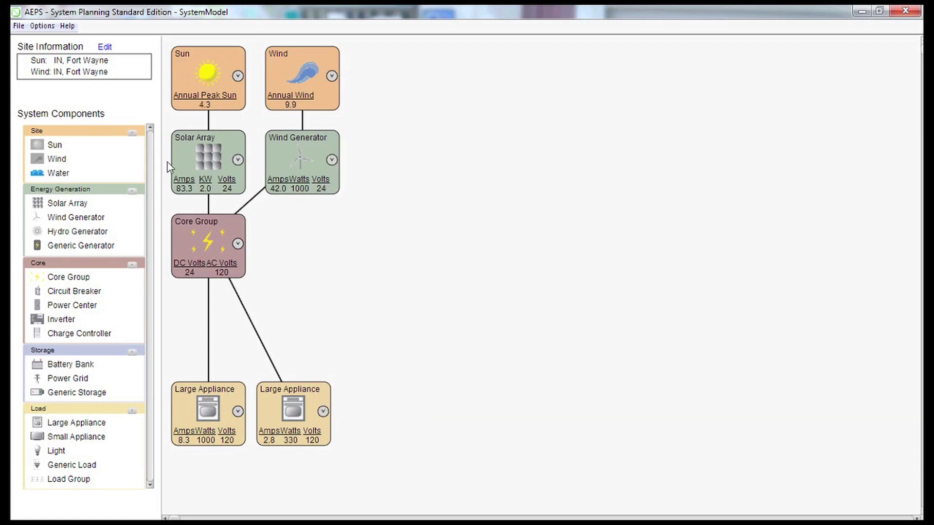
# Save the current system model under the name Sample
pyautogui.click(19, 26)
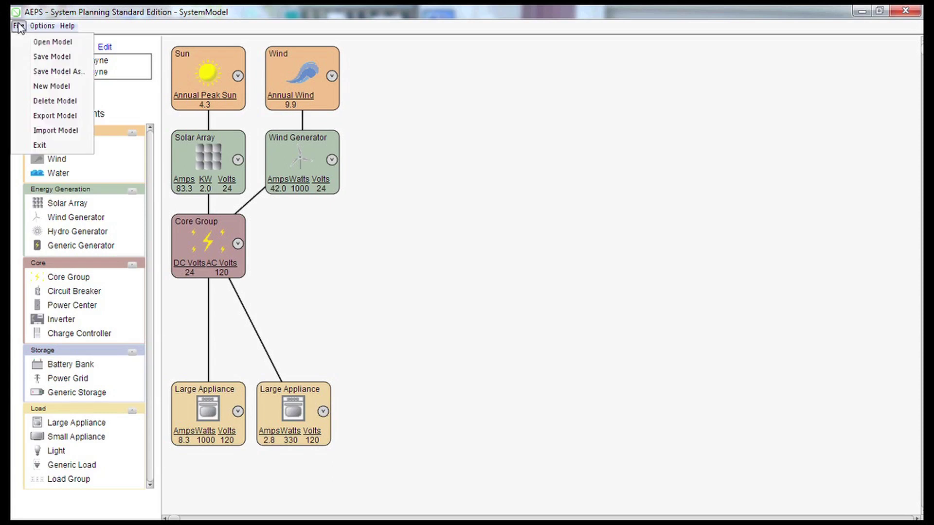
pyautogui.click(26, 57)
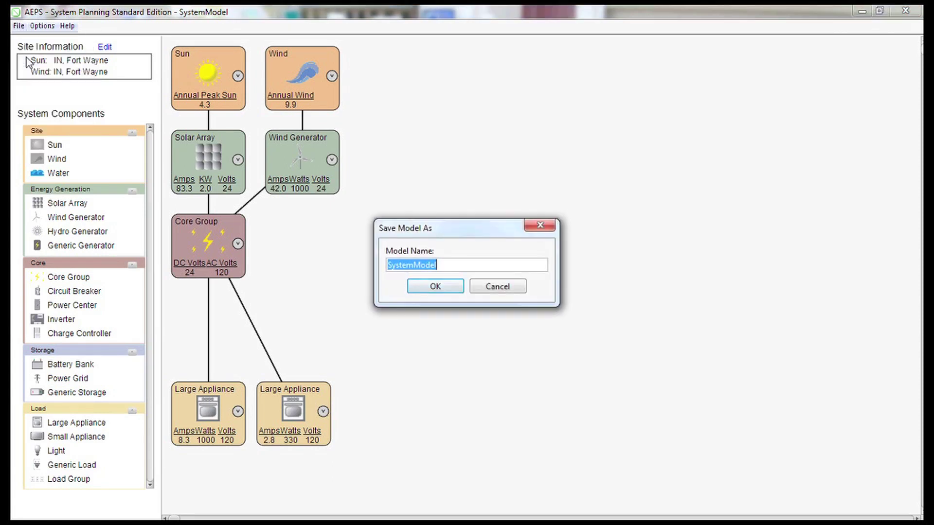
pyautogui.write('Sampl')
pyautogui.write('e')
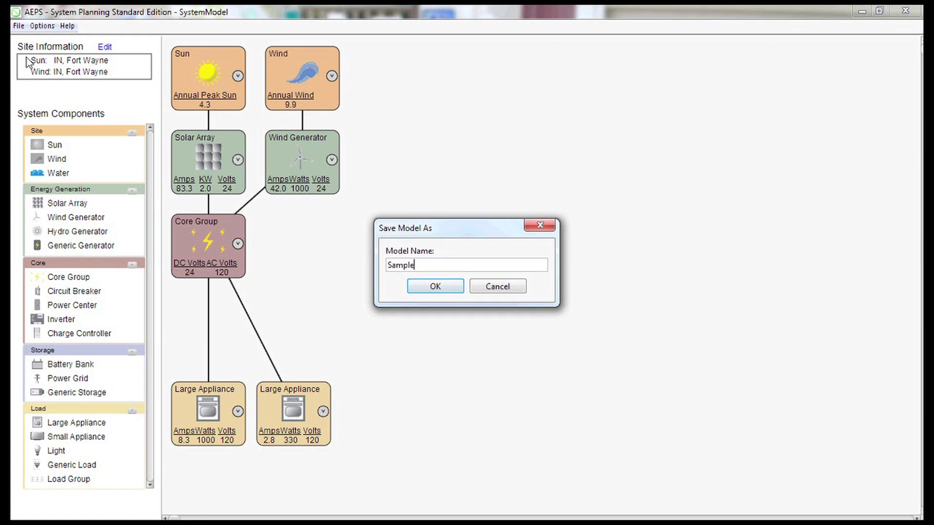
pyautogui.click(446, 290)
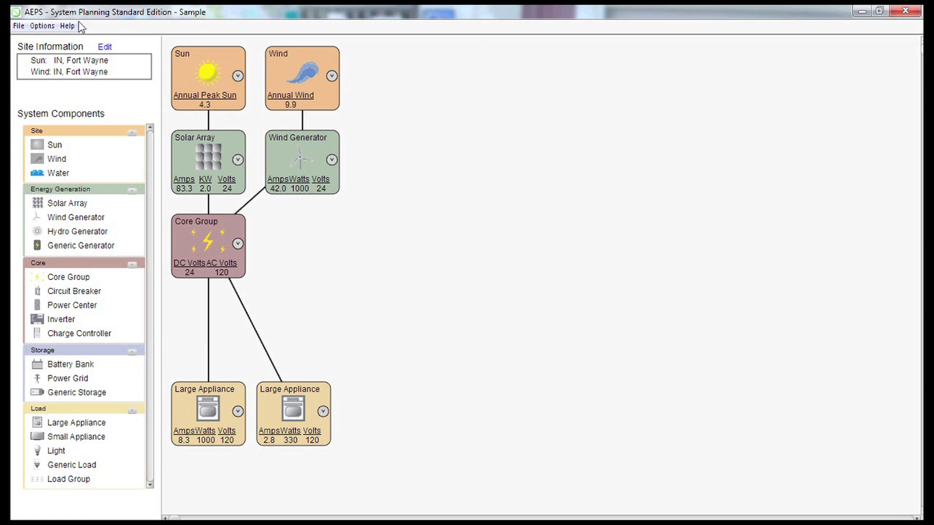
# Open the existing model Sample Model 1 (AE off-grid)
pyautogui.click(20, 26)
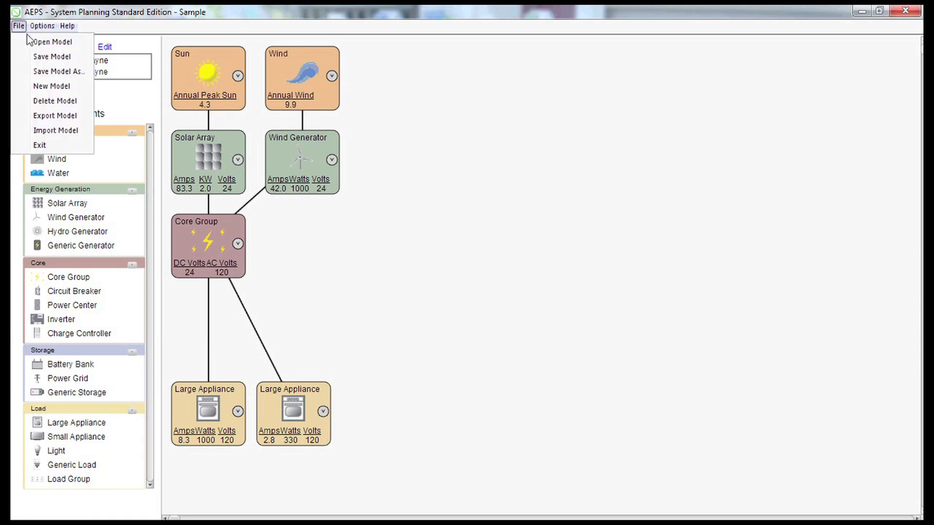
pyautogui.click(53, 42)
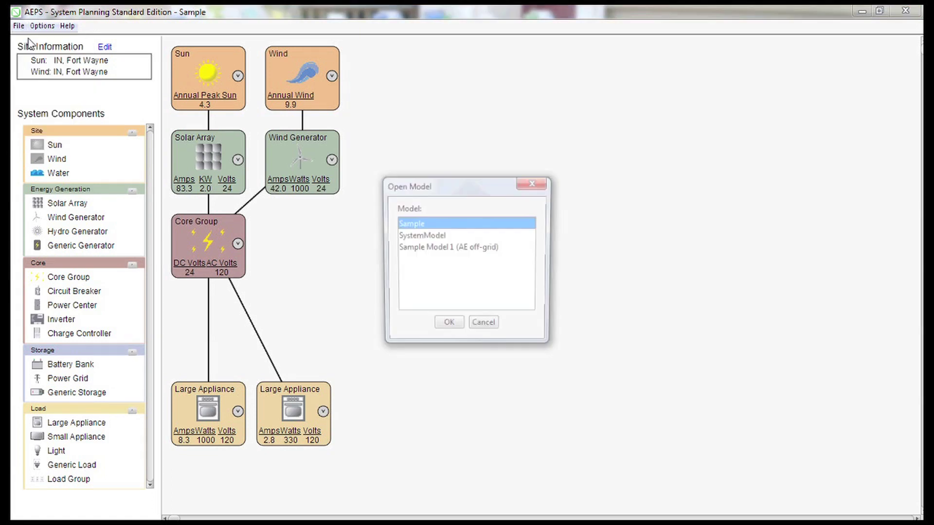
pyautogui.click(438, 248)
pyautogui.click(460, 328)
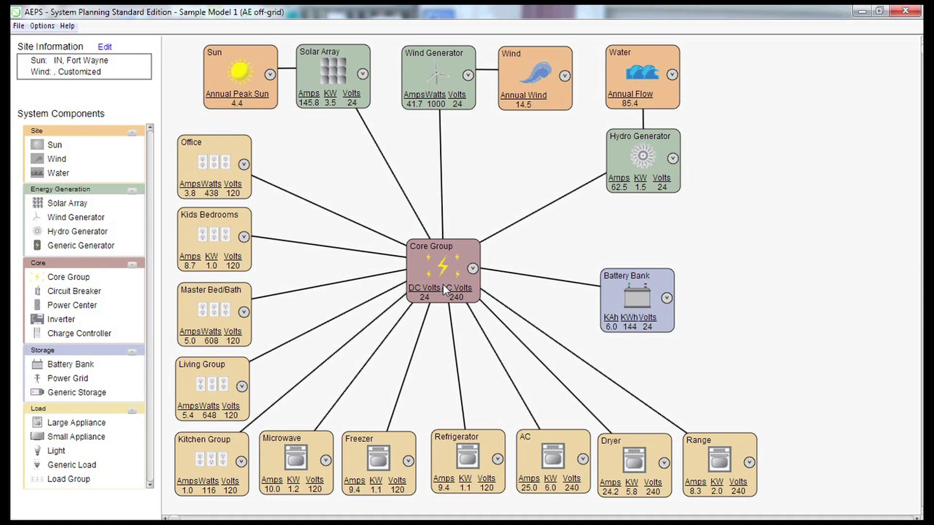
# Verify the connections of the opened off-grid model and dismiss the verification result
pyautogui.click(43, 26)
pyautogui.click(53, 57)
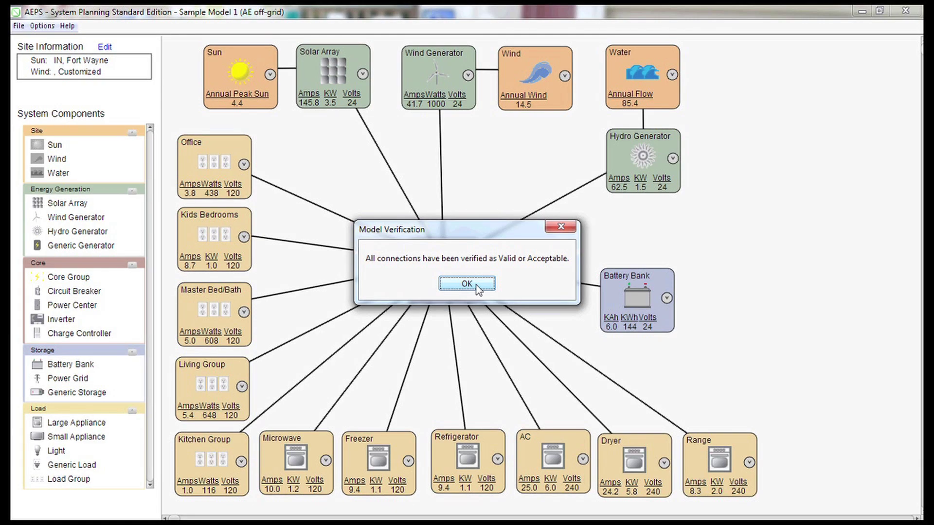
pyautogui.click(478, 289)
# Run a simulation of the model starting January 1 for 365 days with a realtime duration of 0 minutes
pyautogui.click(43, 26)
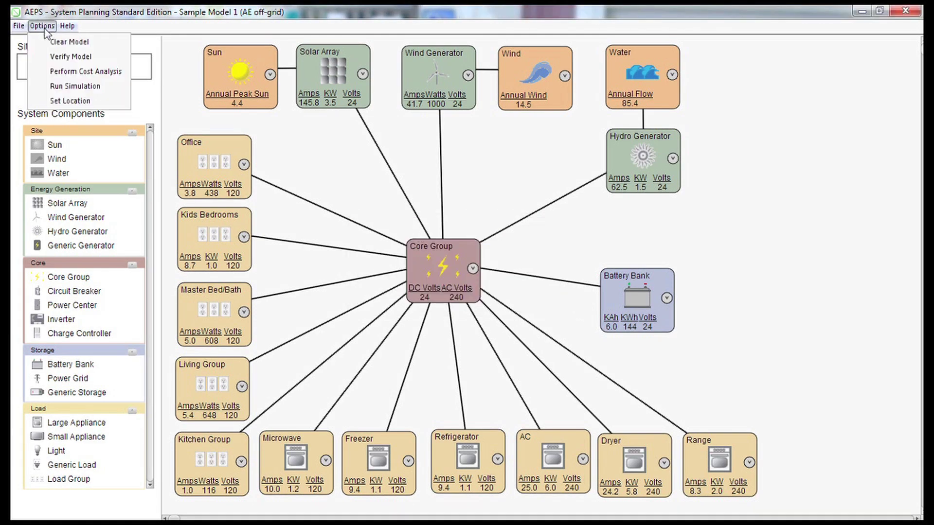
pyautogui.click(64, 88)
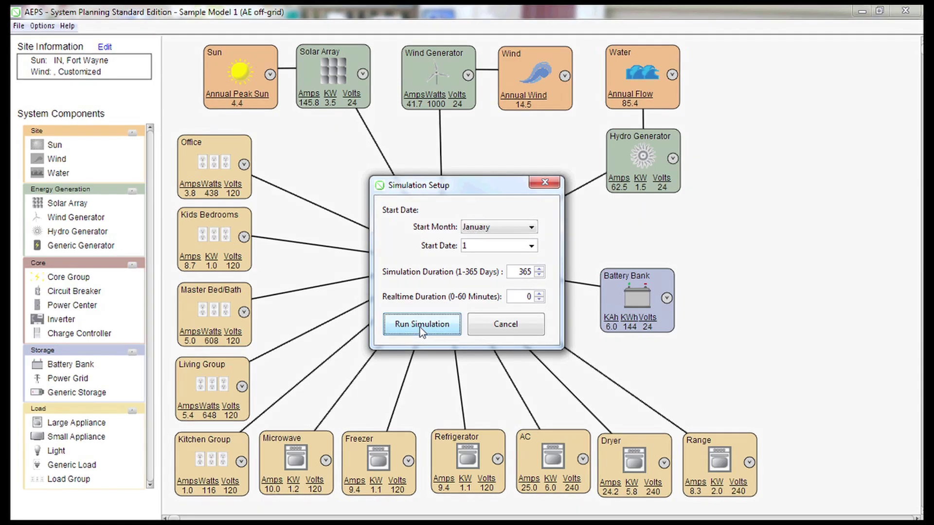
pyautogui.click(419, 328)
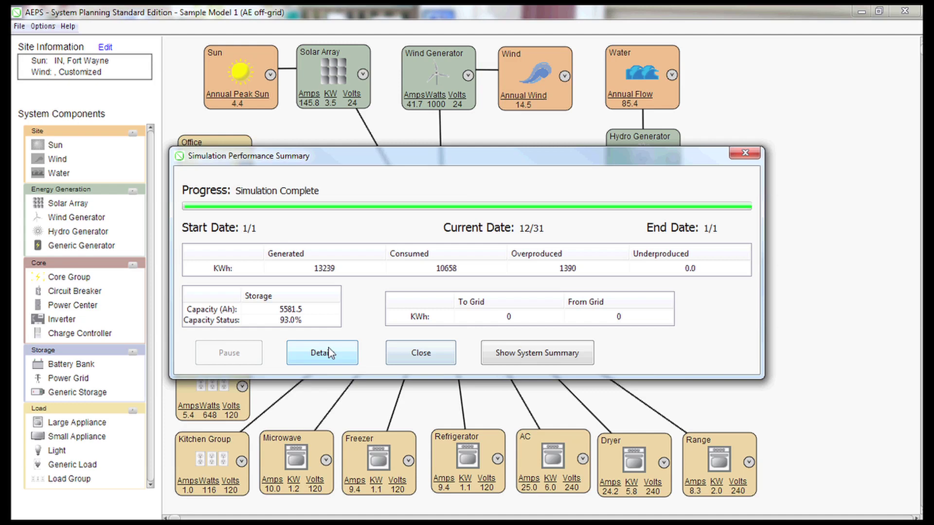
# Open the detailed simulation results and examine the component summary tables, summary charts, and generation and load percentage comparisons
pyautogui.click(327, 353)
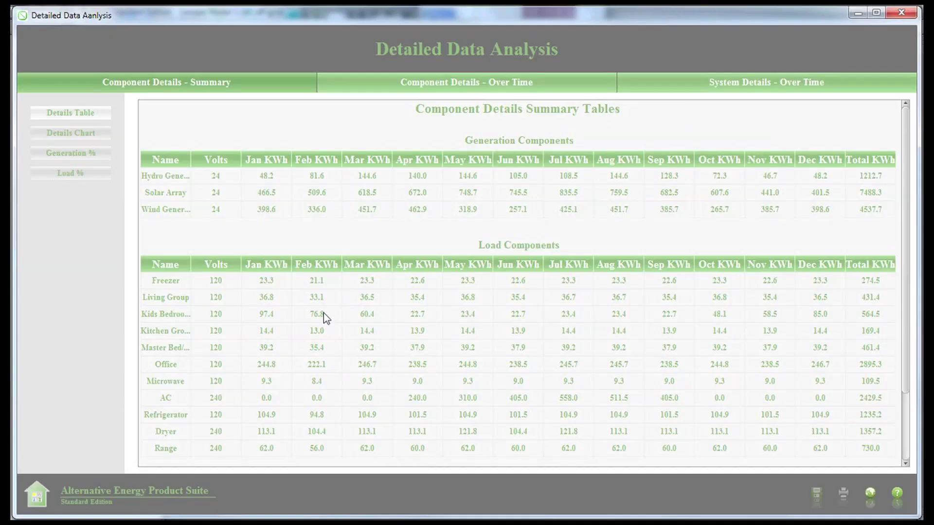
pyautogui.moveTo(906, 189); pyautogui.dragTo(903, 164)
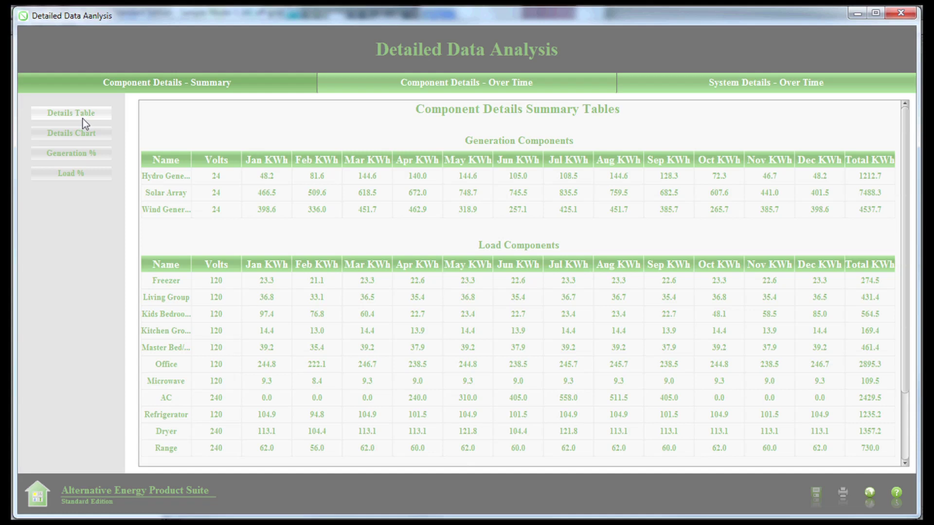
pyautogui.click(75, 134)
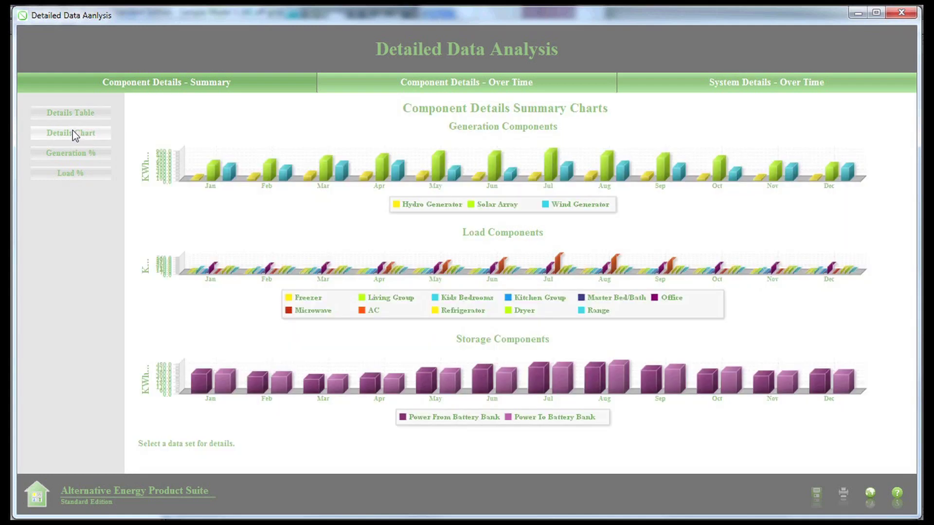
pyautogui.click(68, 155)
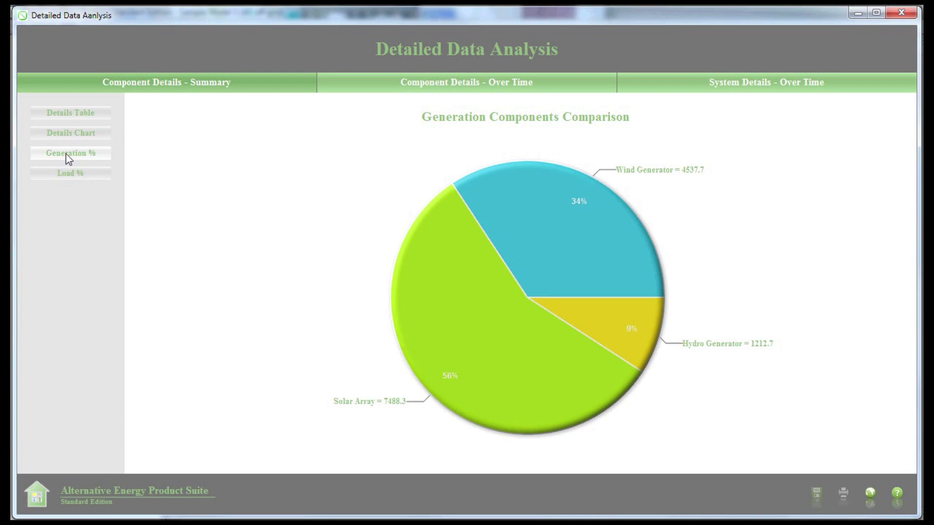
pyautogui.click(69, 174)
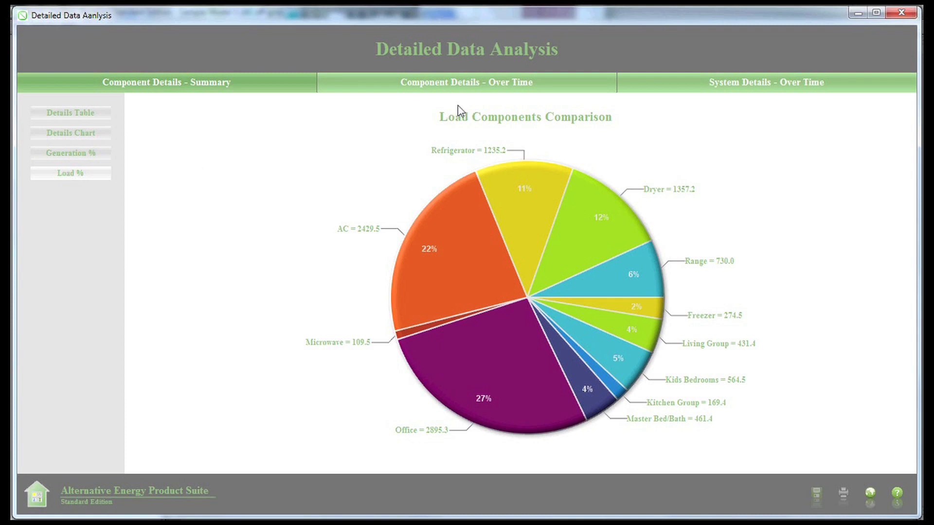
# Examine the component details over time for generation, load and storage, viewing each by day and by hour
pyautogui.click(466, 85)
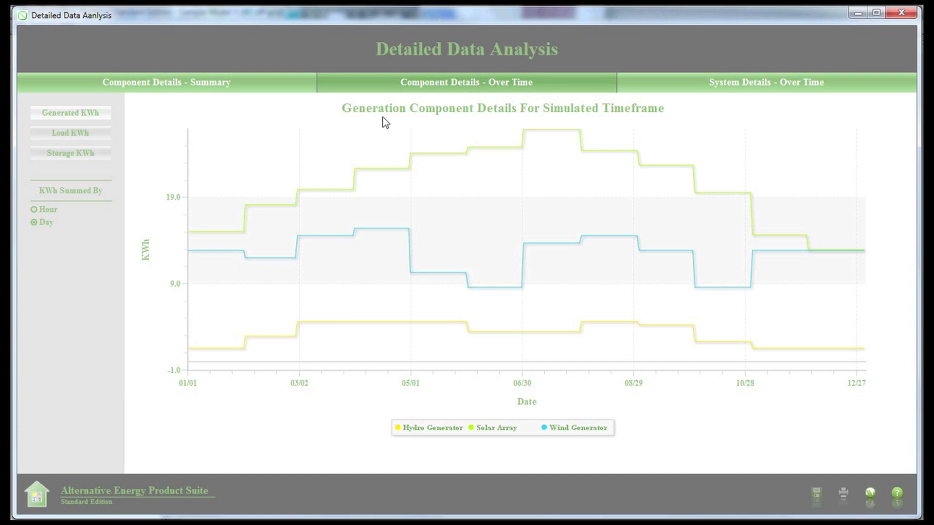
pyautogui.click(34, 210)
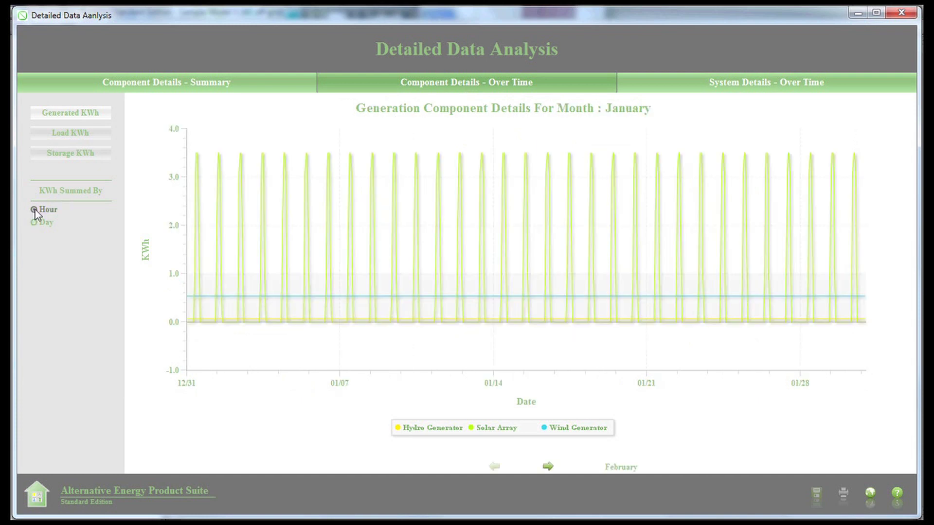
pyautogui.click(59, 131)
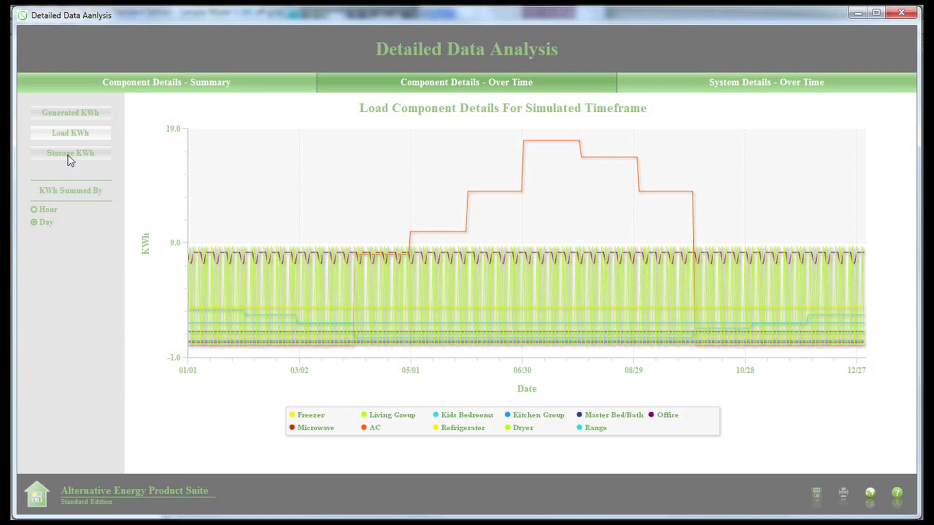
pyautogui.click(34, 210)
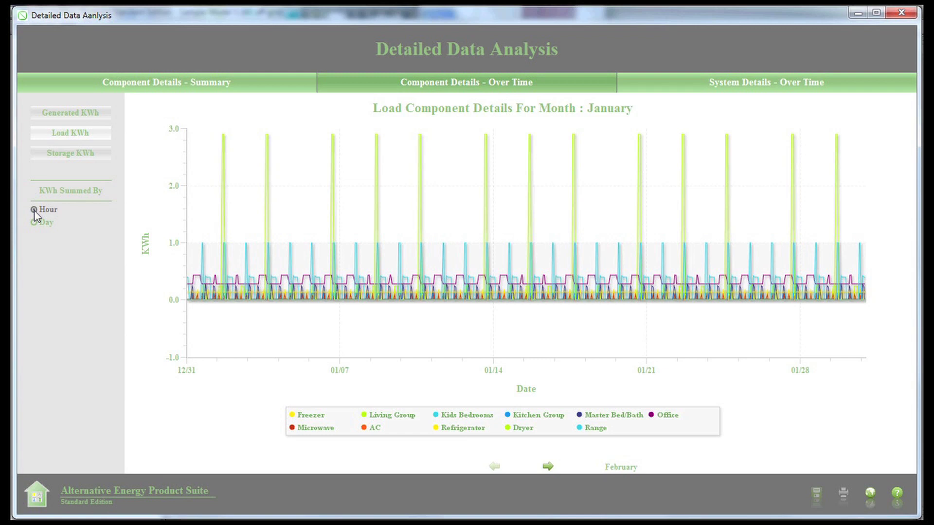
pyautogui.click(70, 156)
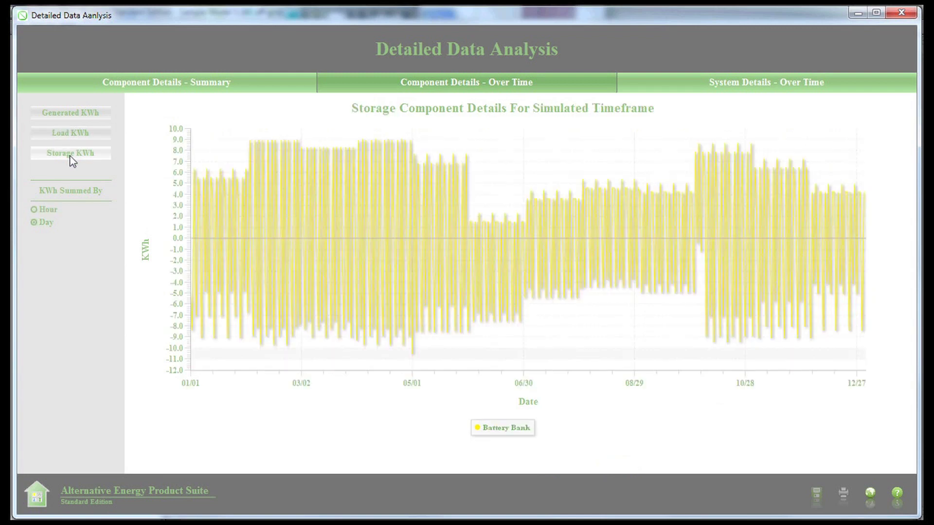
pyautogui.click(34, 211)
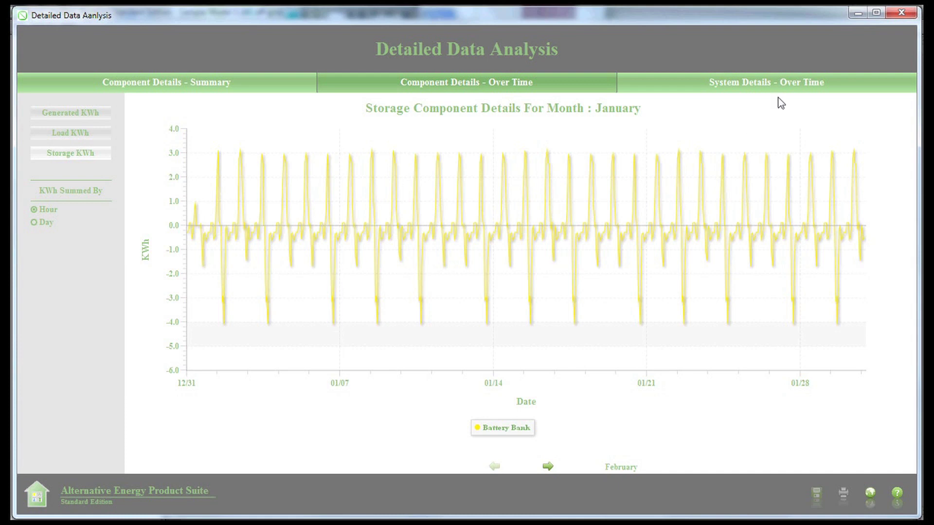
# Examine the system details over time by day and by hour, stepping through the months to December, then close the simulation results
pyautogui.click(789, 86)
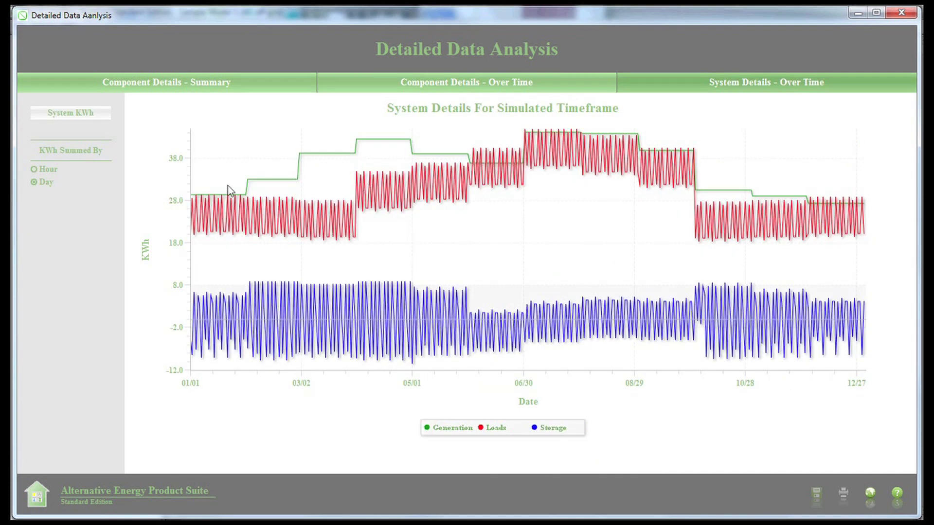
pyautogui.click(34, 170)
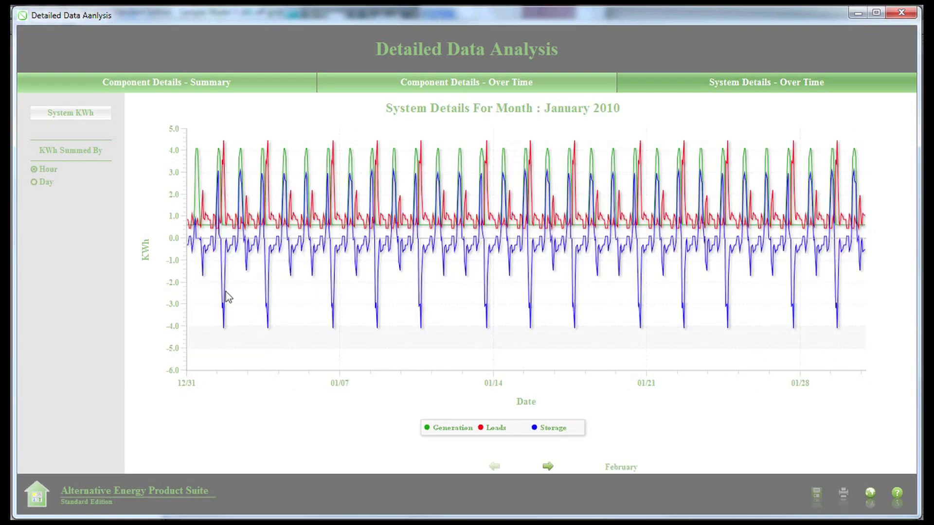
pyautogui.click(548, 467)
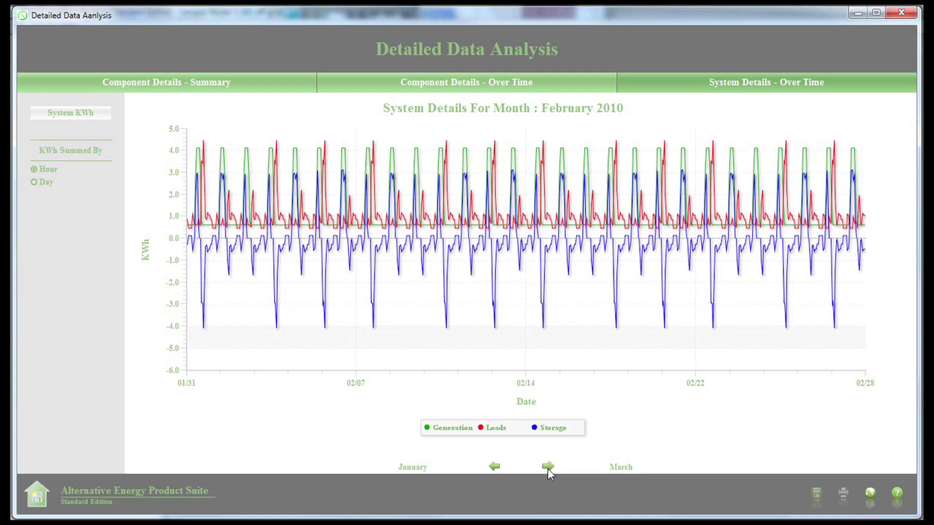
pyautogui.click(548, 467)
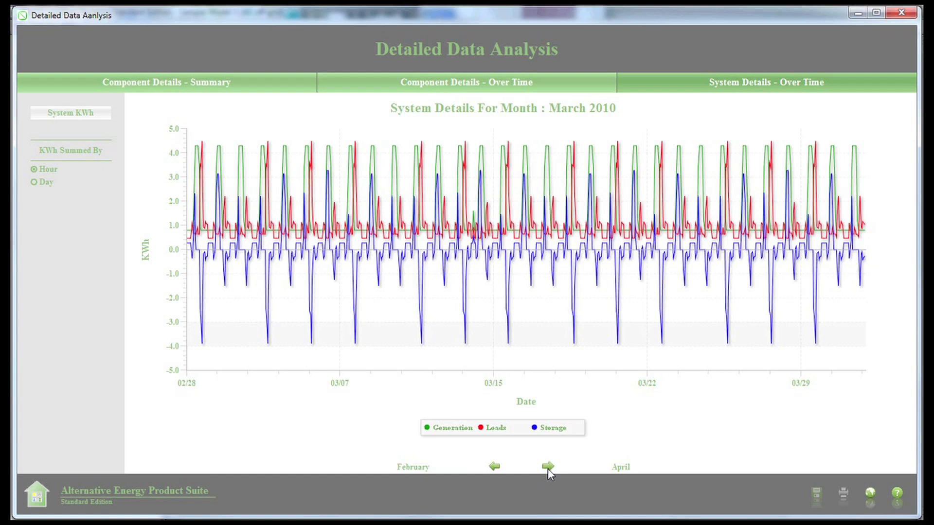
pyautogui.click(548, 467)
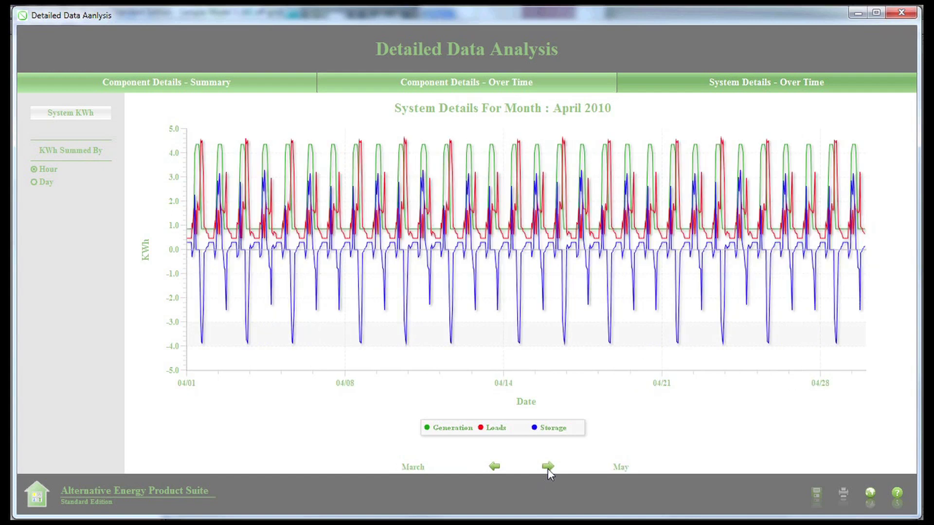
pyautogui.click(548, 467)
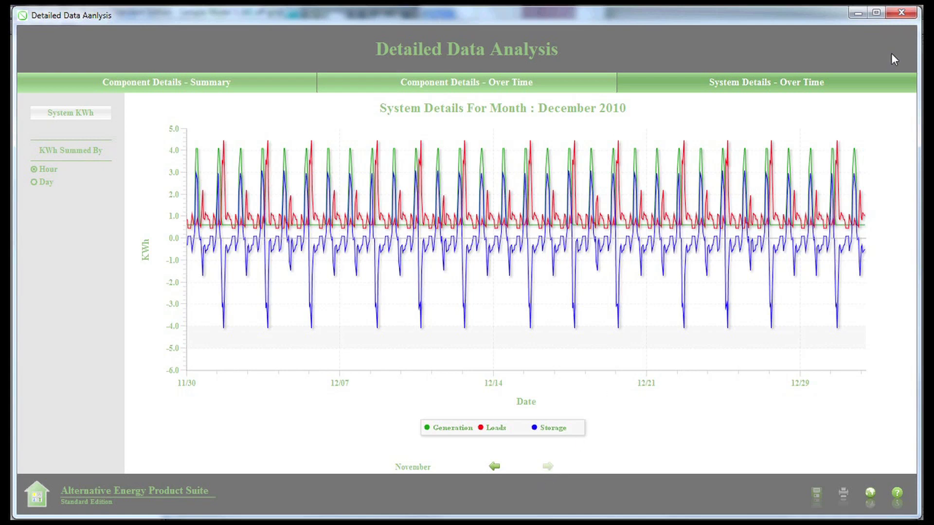
pyautogui.click(901, 13)
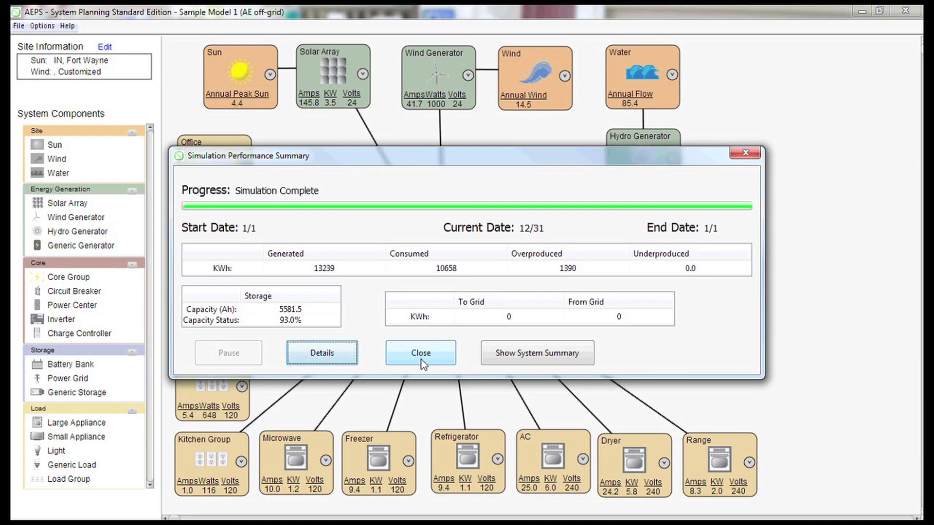
pyautogui.click(421, 360)
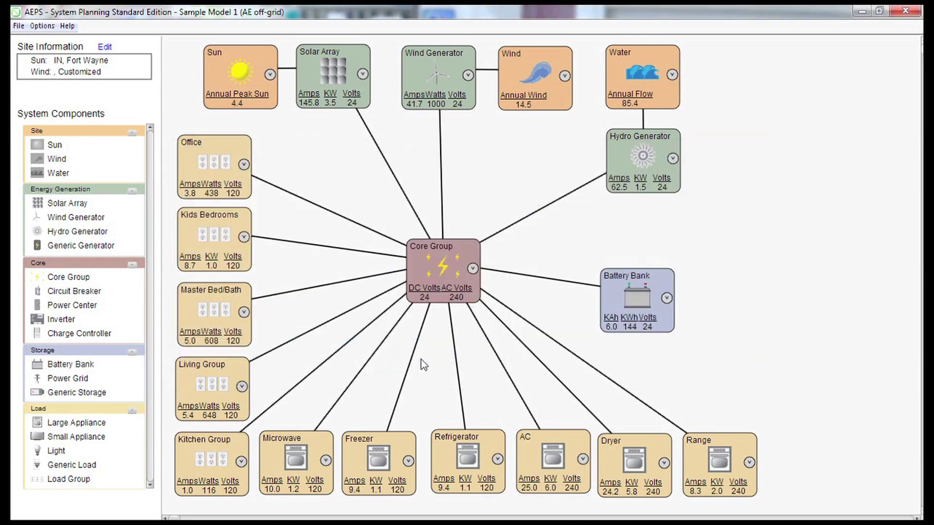
# Open the cost analysis and review the material costs of the solar array, wind generator and hydro generator, plus the installation costs
pyautogui.click(35, 27)
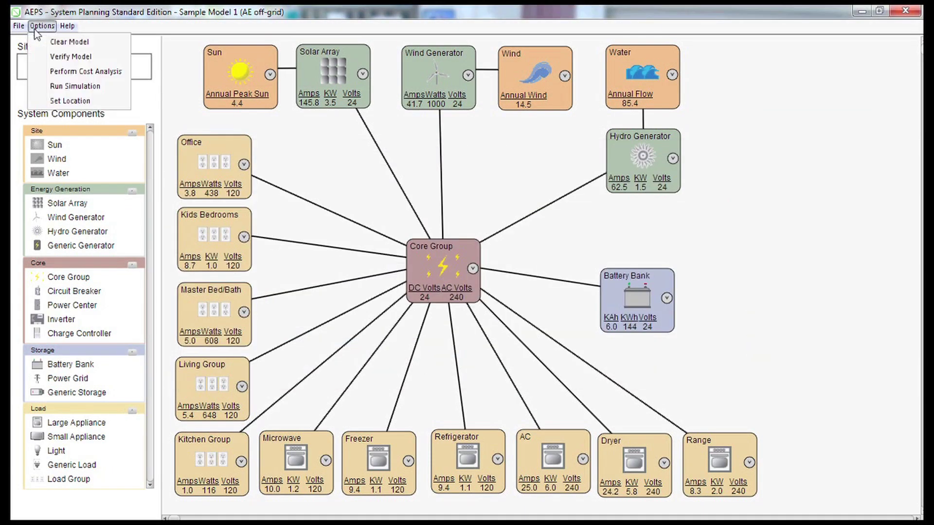
pyautogui.click(56, 72)
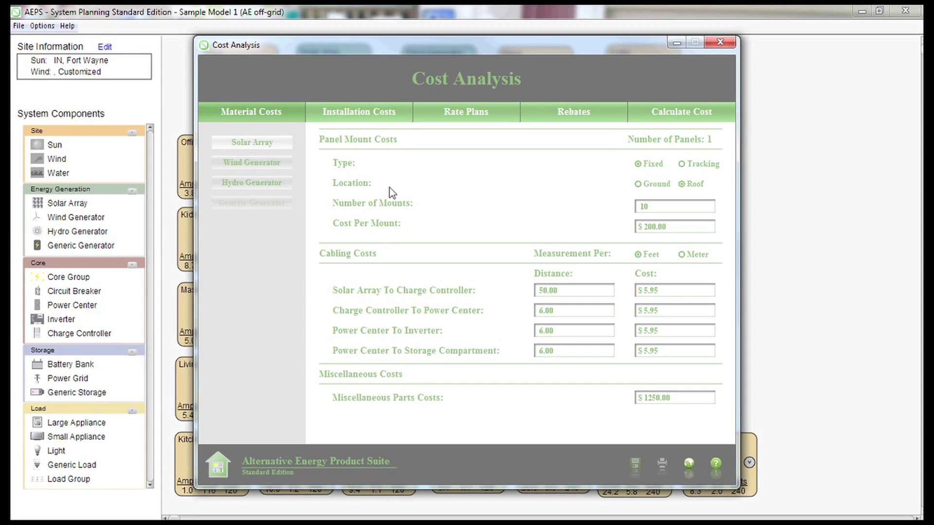
pyautogui.click(261, 168)
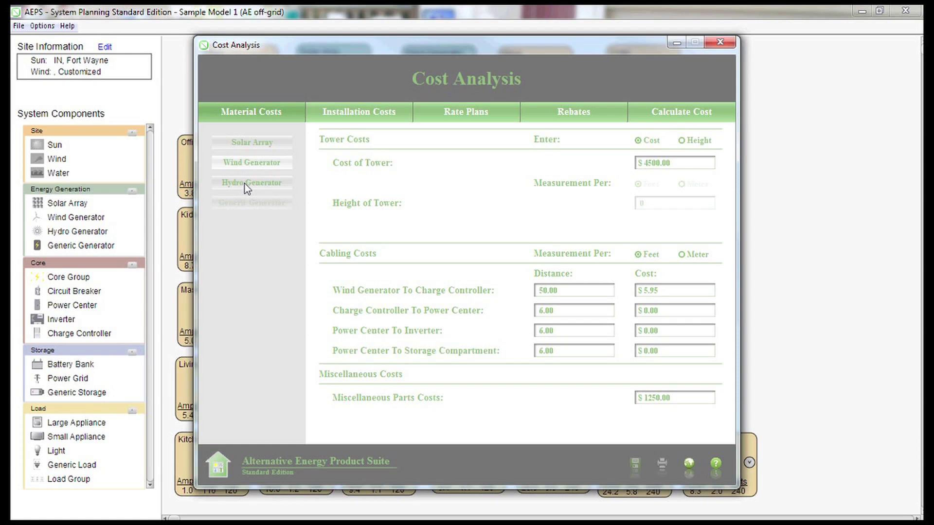
pyautogui.click(245, 183)
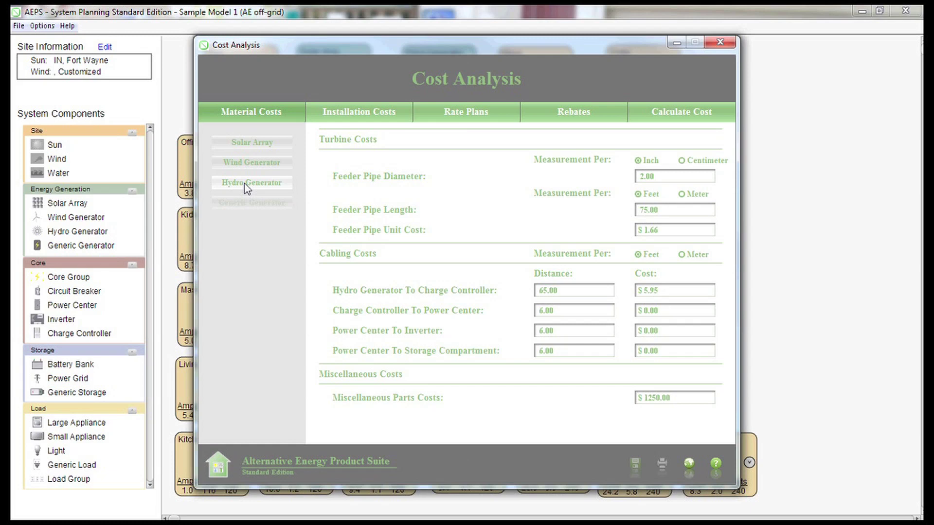
pyautogui.click(268, 142)
pyautogui.click(366, 119)
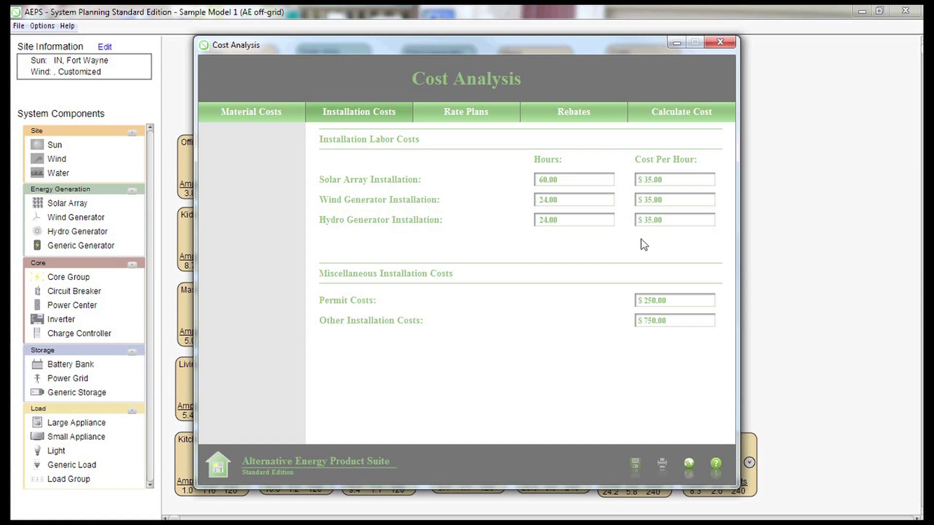
# Review the rate plan base fees, the Summer High usage tiers of the seasonal purchase plan, and the sell back rate plan
pyautogui.click(470, 116)
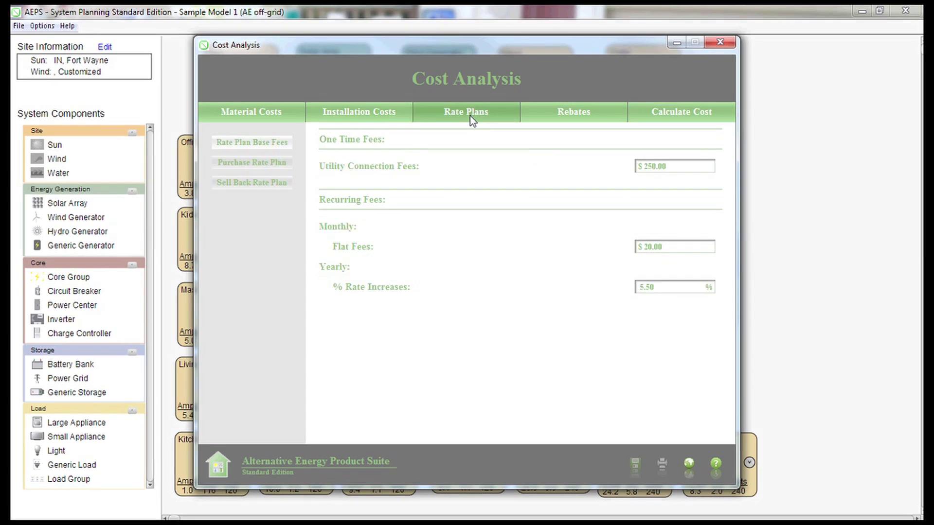
pyautogui.click(269, 164)
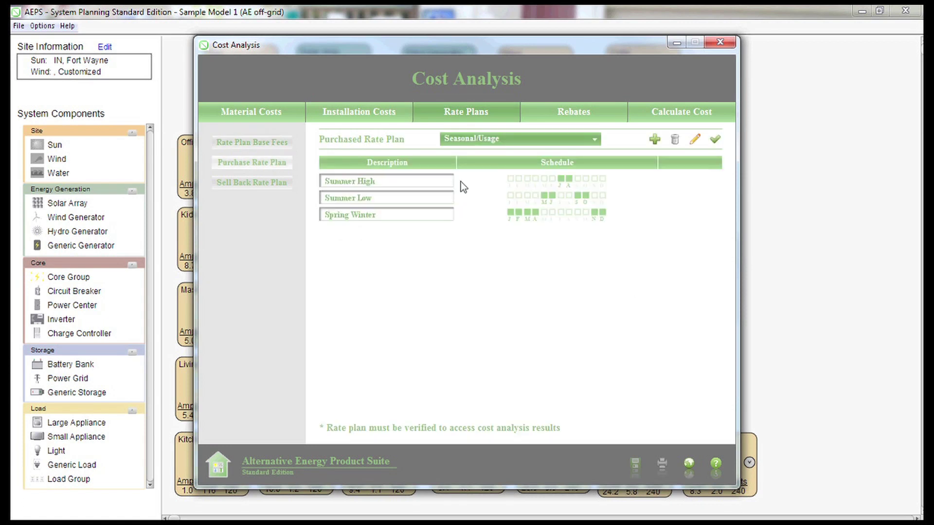
pyautogui.click(481, 181)
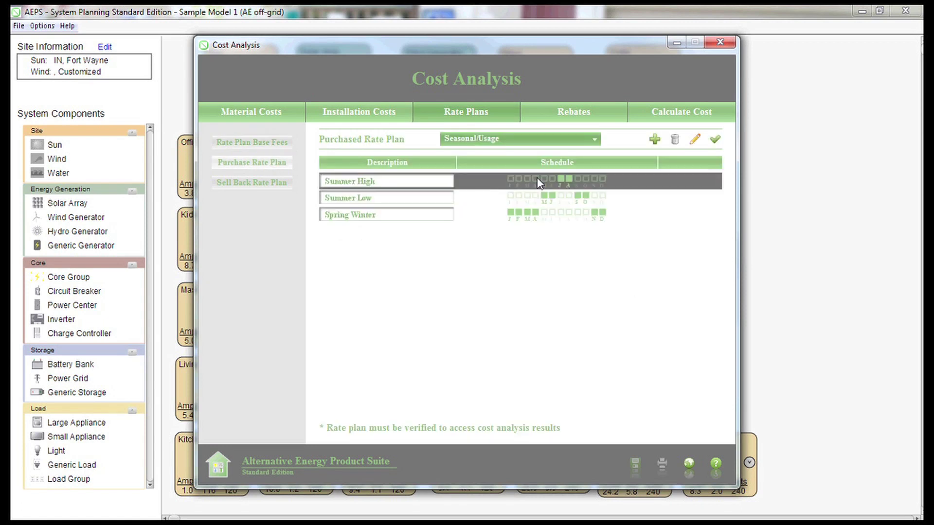
pyautogui.click(695, 141)
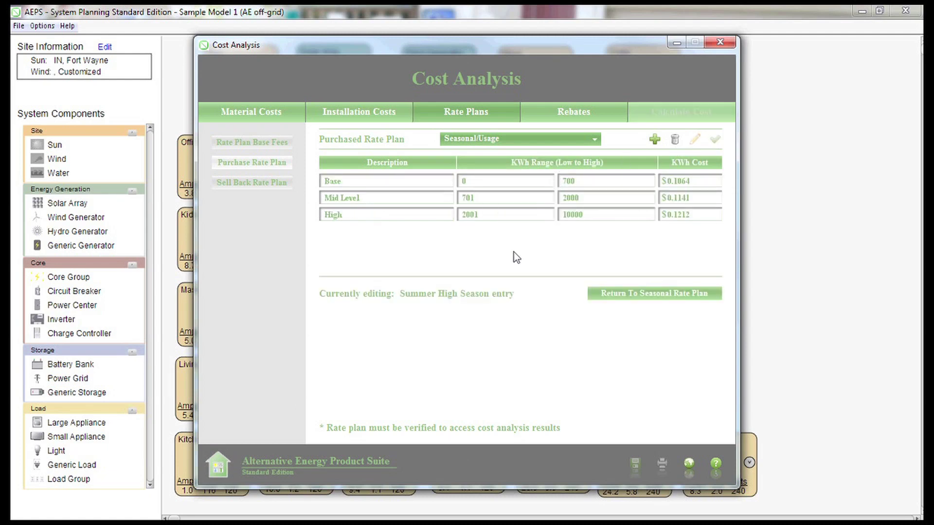
pyautogui.click(670, 294)
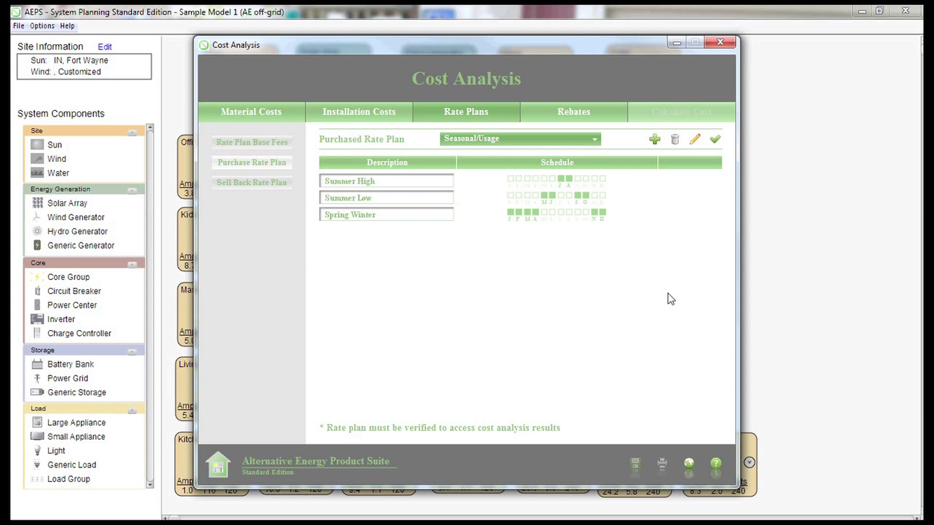
pyautogui.click(241, 185)
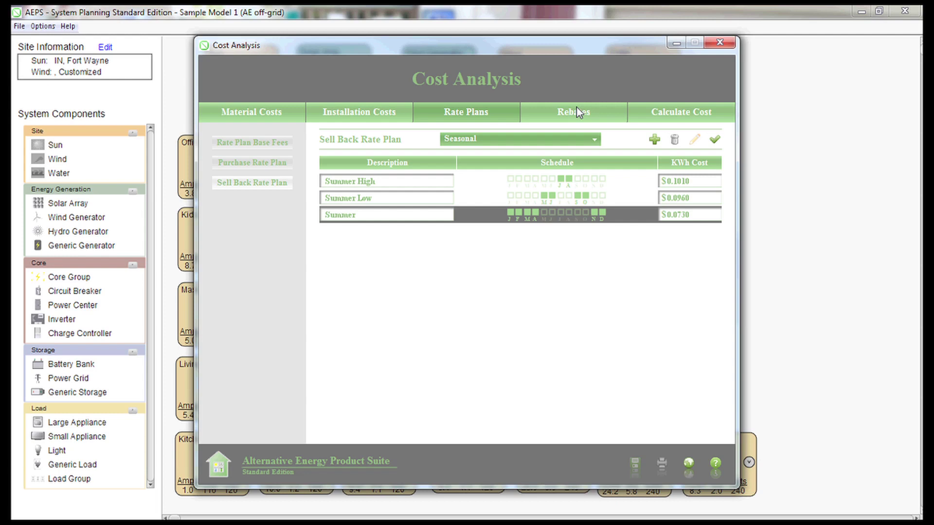
# Review the one-time and multi-year rebates, and run the cost calculation for the system
pyautogui.click(576, 108)
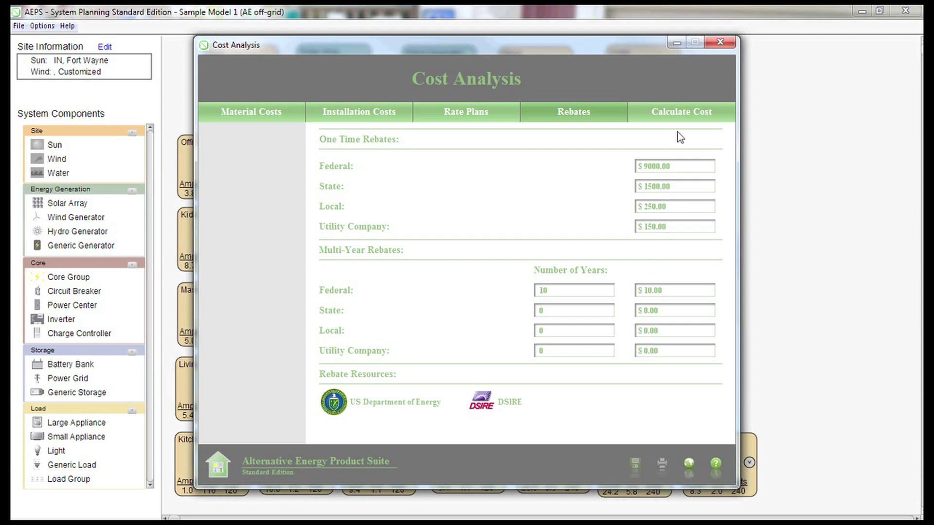
pyautogui.click(680, 113)
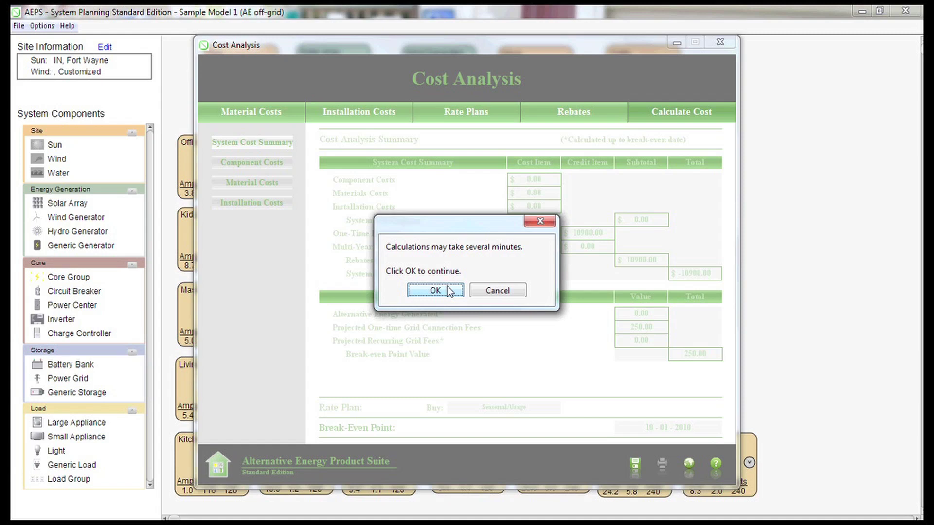
pyautogui.click(447, 288)
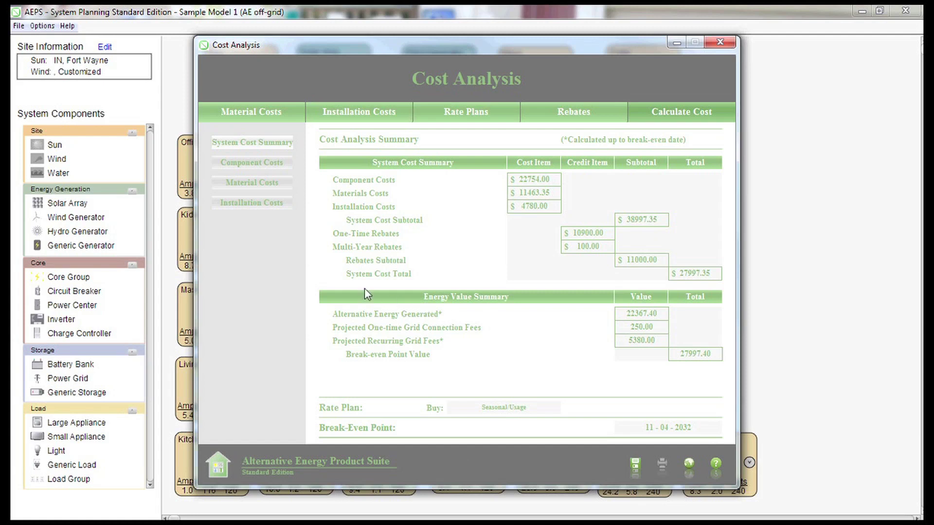
# Examine the calculated component, material and installation costs, return to the system cost summary, and close the cost analysis
pyautogui.click(254, 166)
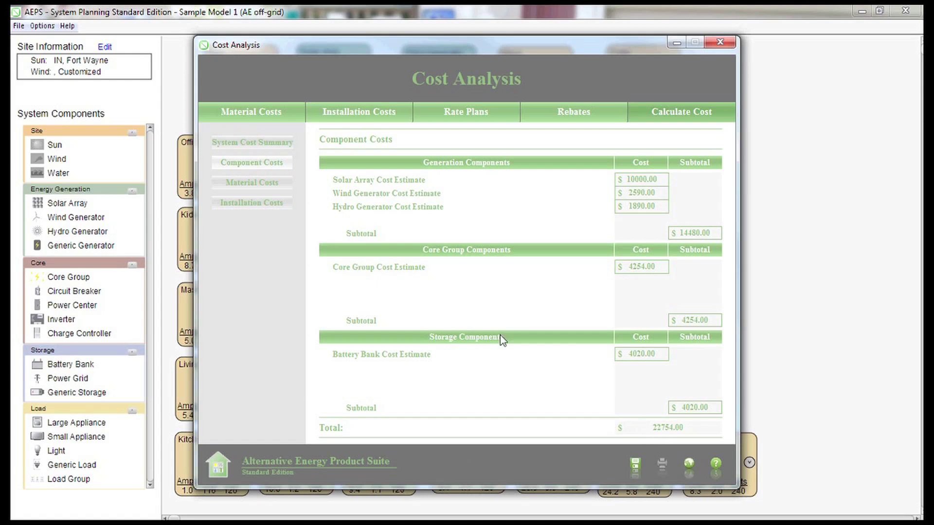
pyautogui.click(255, 185)
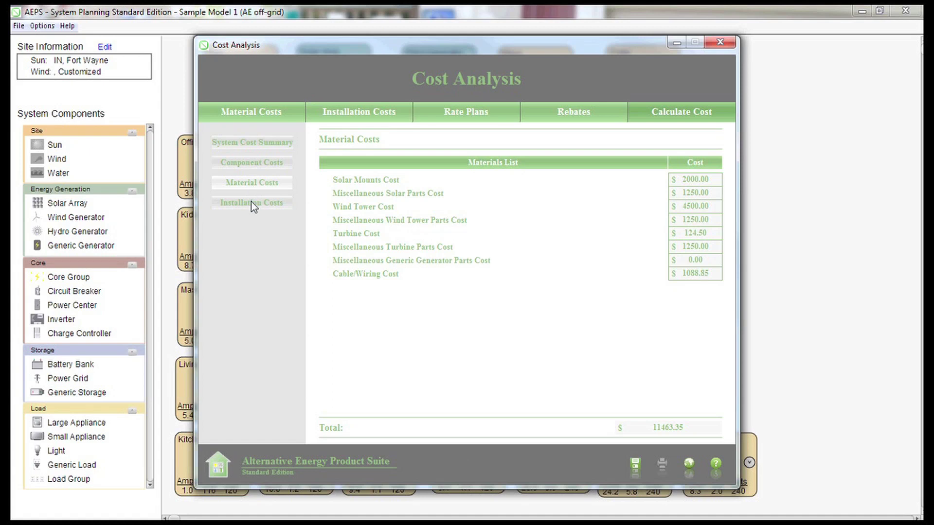
pyautogui.click(252, 203)
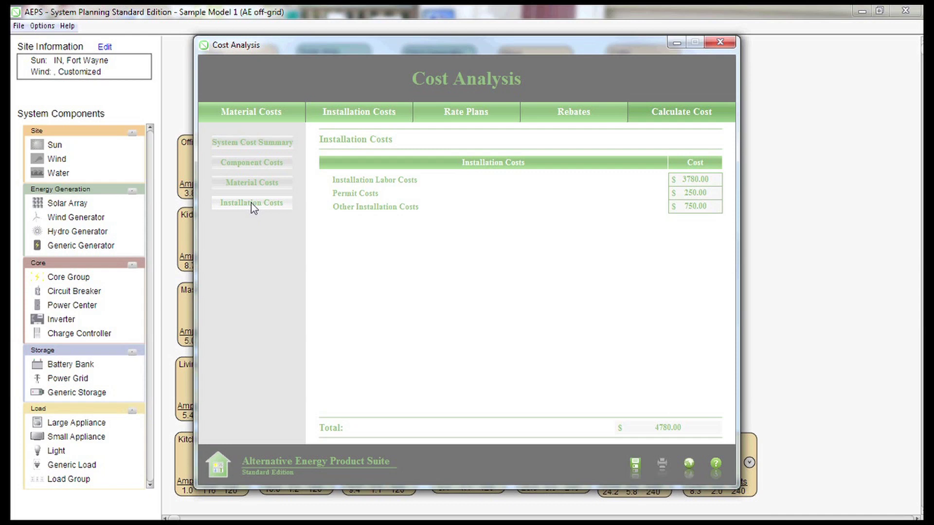
pyautogui.click(256, 143)
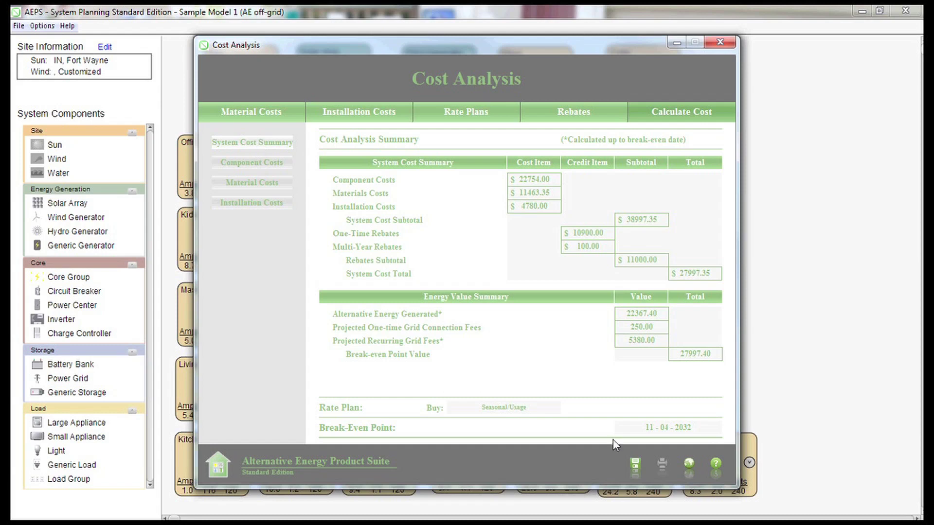
pyautogui.click(724, 44)
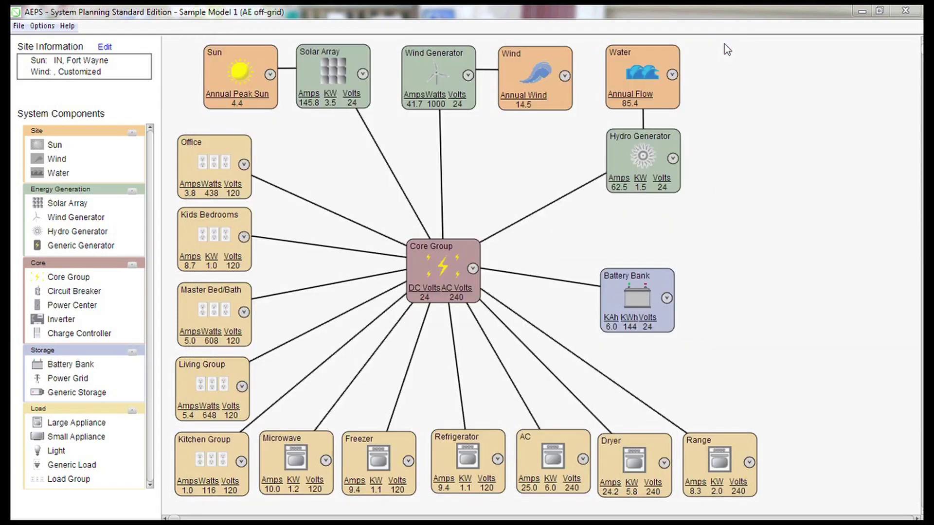